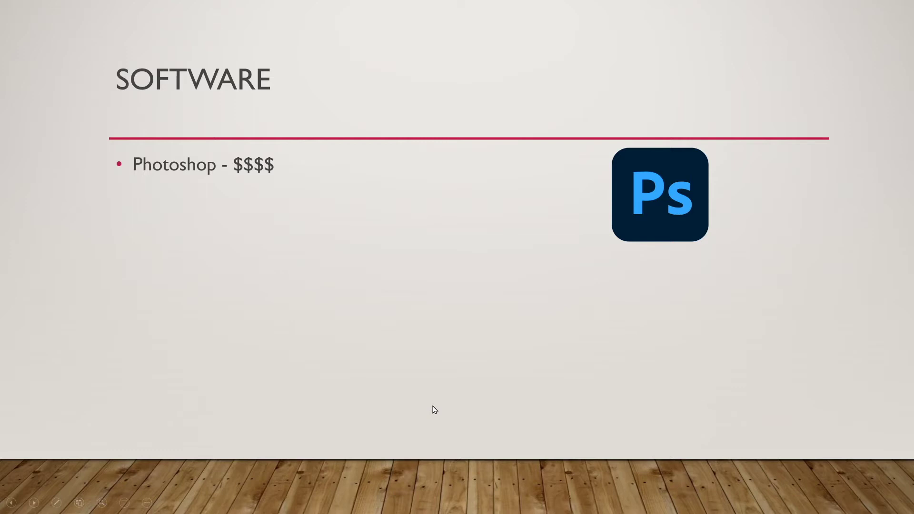
Advance the slideshow to reveal the Affinity Photo bullet and logo.
left_click(433, 406)
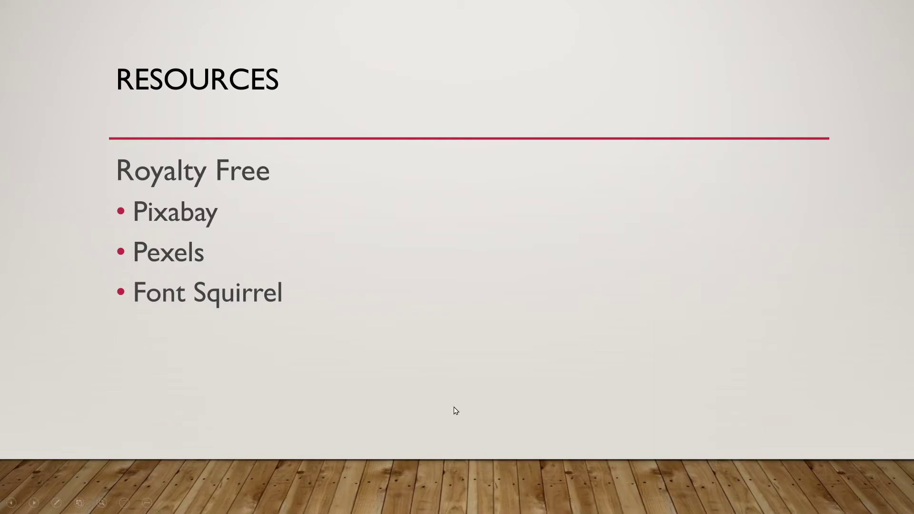
End the slideshow and bring the Font Squirrel browser window forward.
key("Escape")
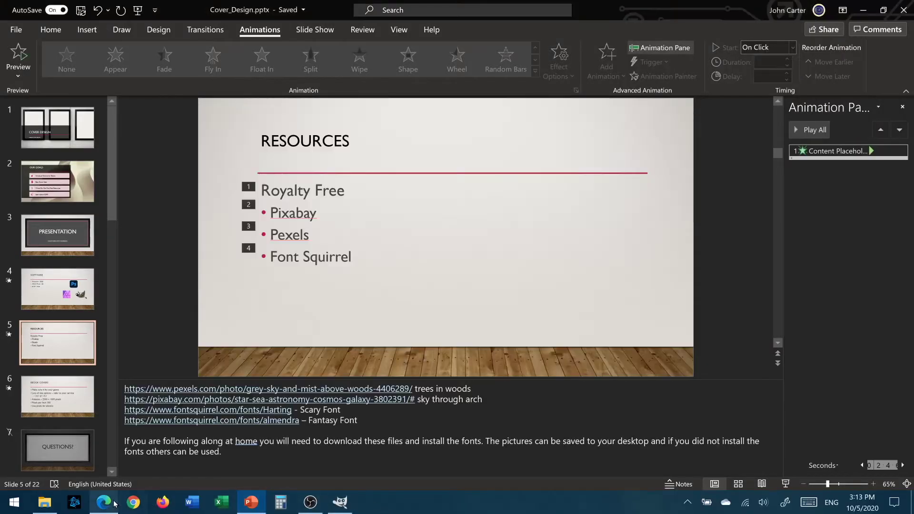
mouse_move(112, 501)
left_click(118, 471)
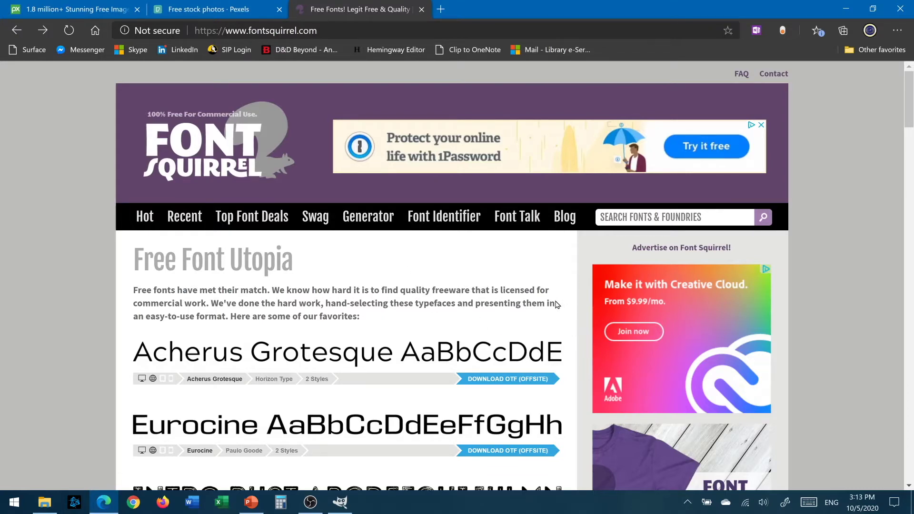
Scroll the featured font list and open the Source Sans Pro font page.
scroll(557, 305, "down", 3)
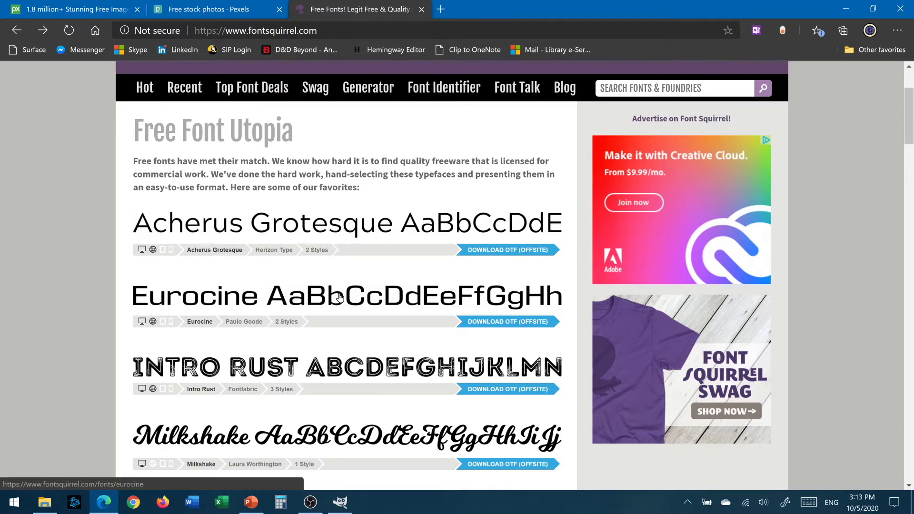
scroll(340, 298, "down", 1)
scroll(340, 298, "down", 3)
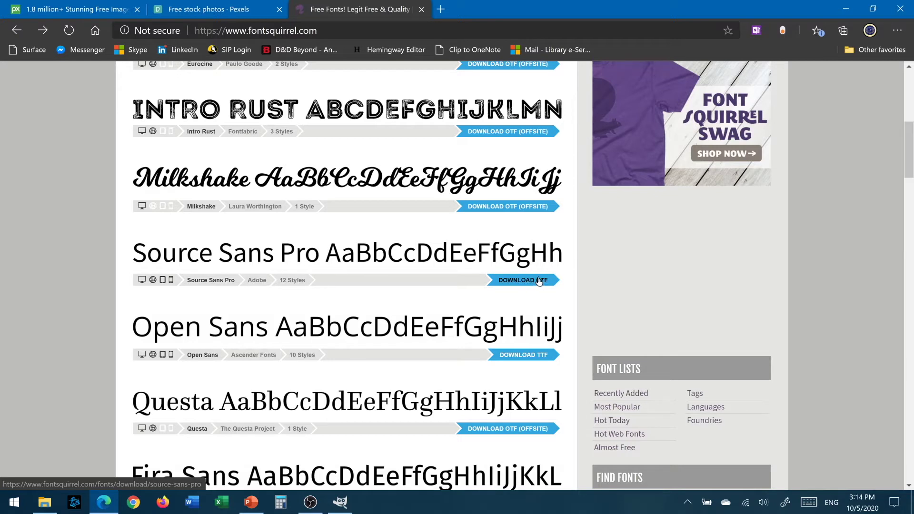
left_click(378, 252)
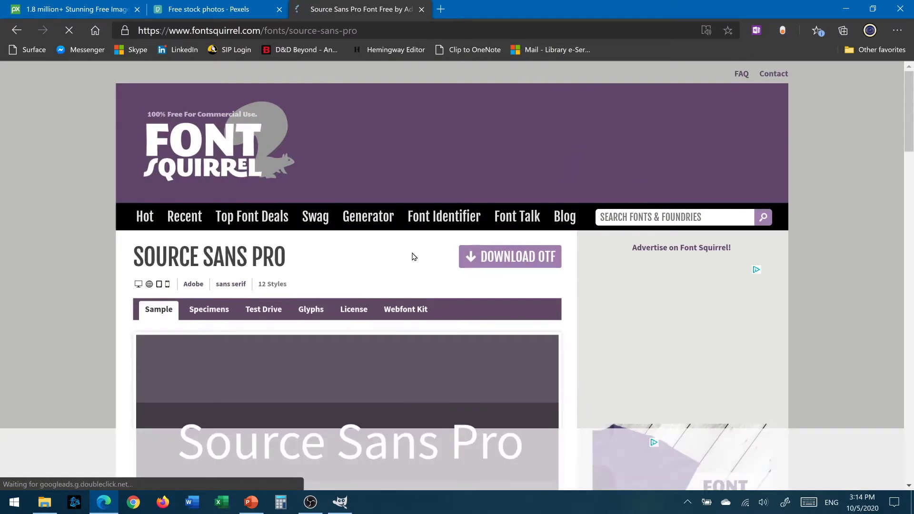
Show the SIL Open Font License terms on the Source Sans Pro page.
scroll(413, 257, "down", 1)
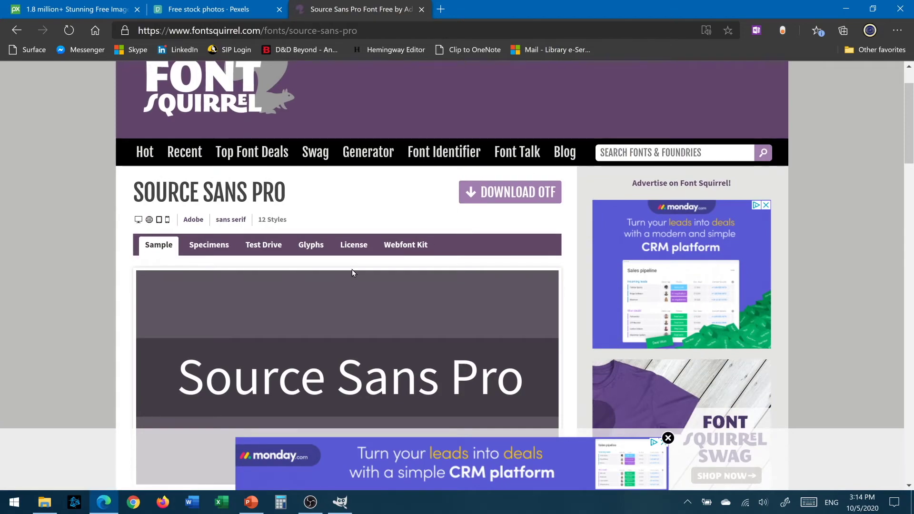
scroll(353, 270, "down", 6)
scroll(353, 270, "down", 1)
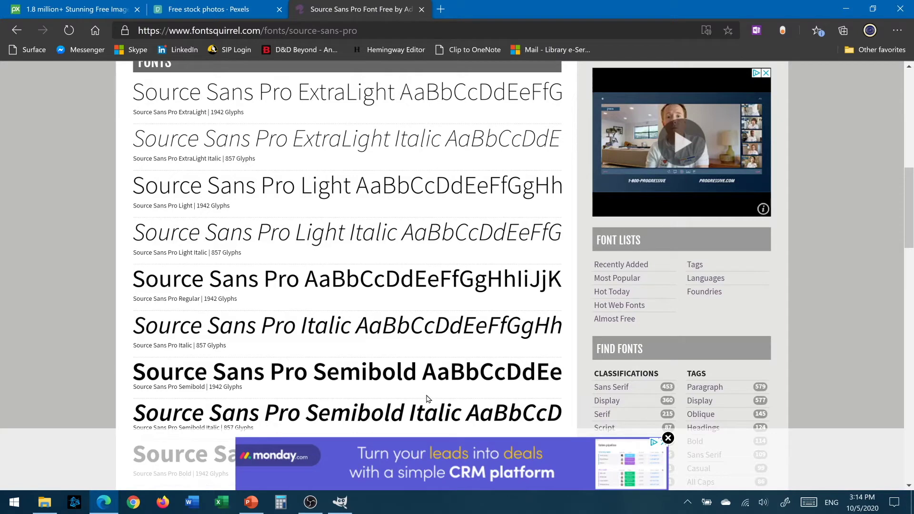
scroll(427, 399, "up", 7)
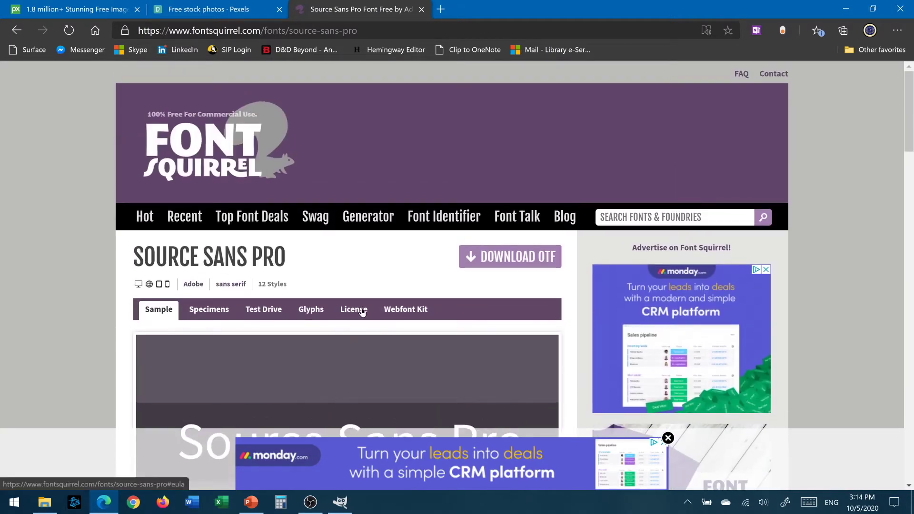
left_click(353, 309)
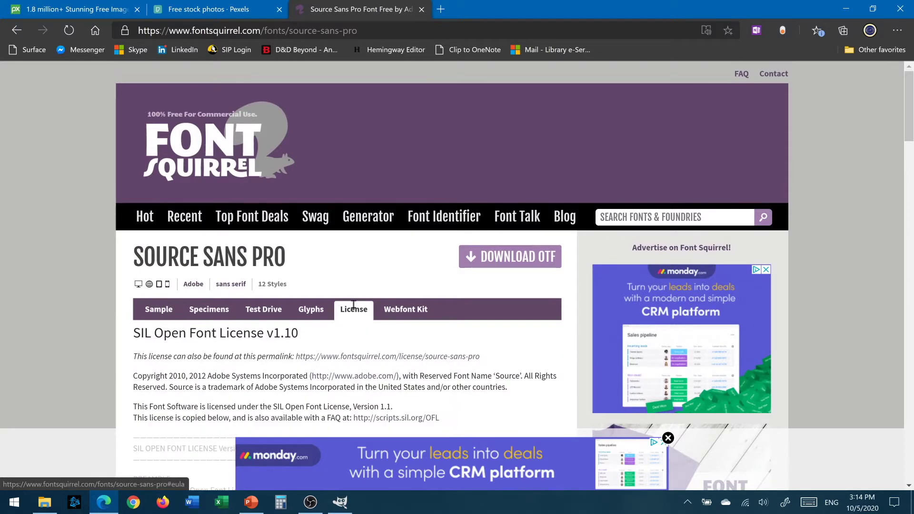
Read through the license text, then switch to the Pexels stock photo tab.
scroll(353, 308, "down", 3)
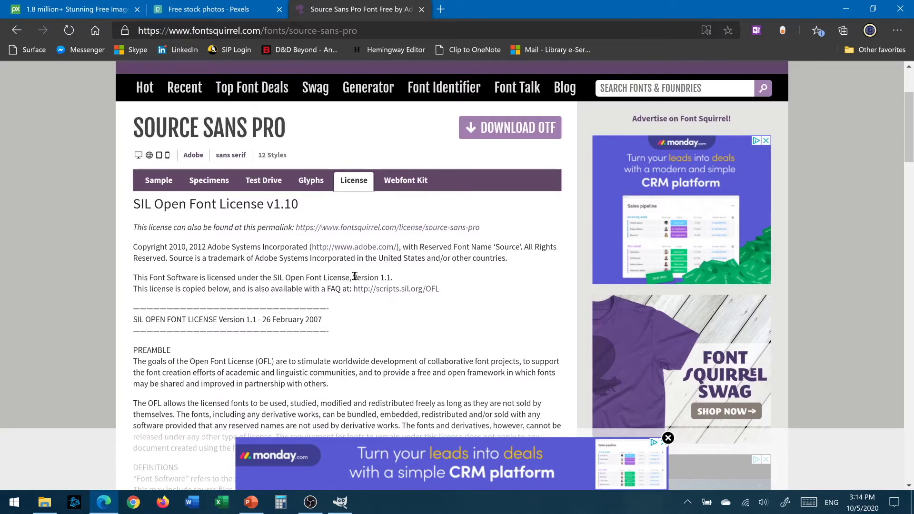
scroll(353, 279, "down", 4)
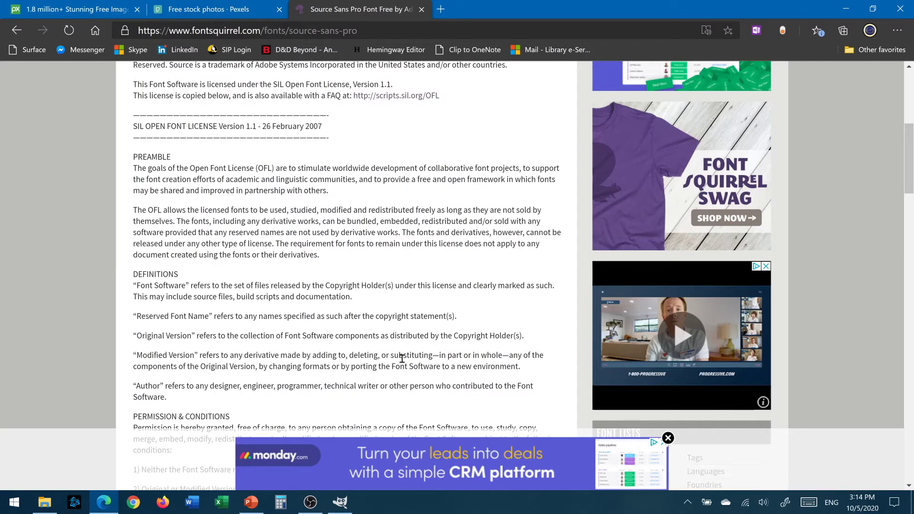
scroll(407, 299, "down", 2)
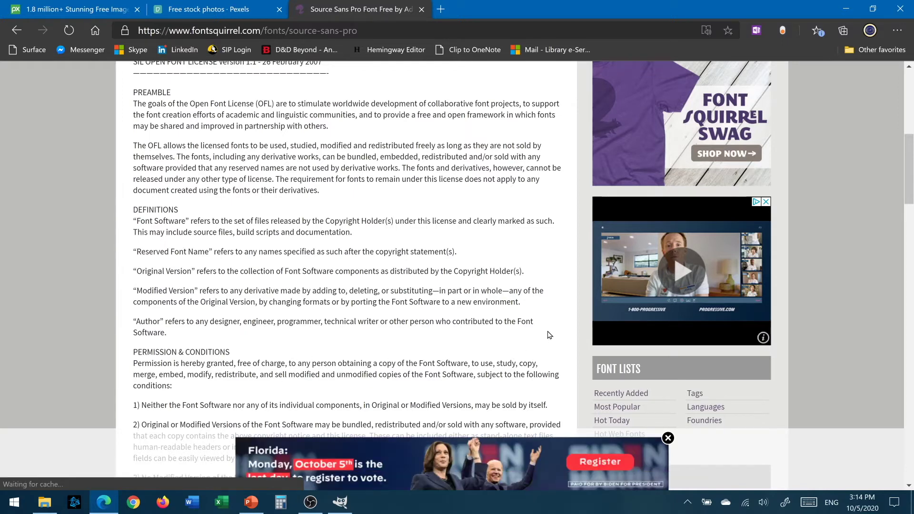
scroll(548, 335, "down", 1)
scroll(547, 334, "down", 3)
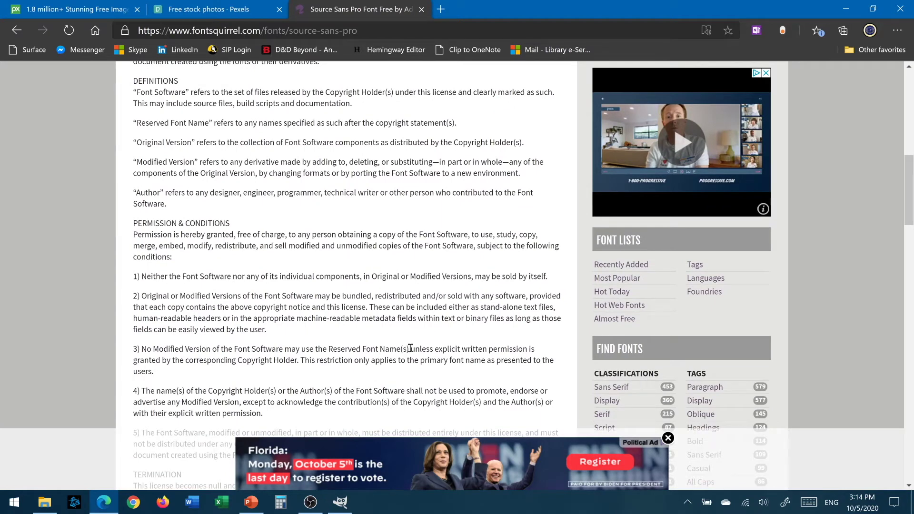
scroll(410, 349, "down", 2)
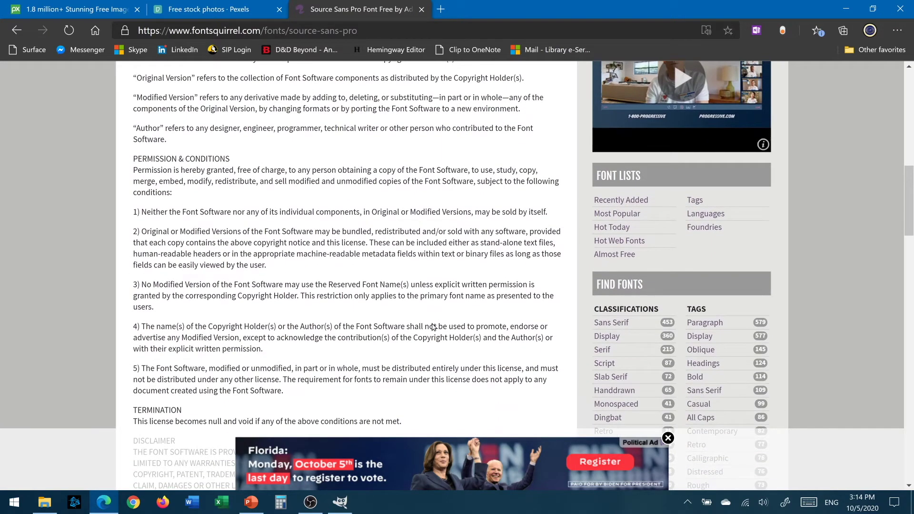
scroll(435, 350, "up", 12)
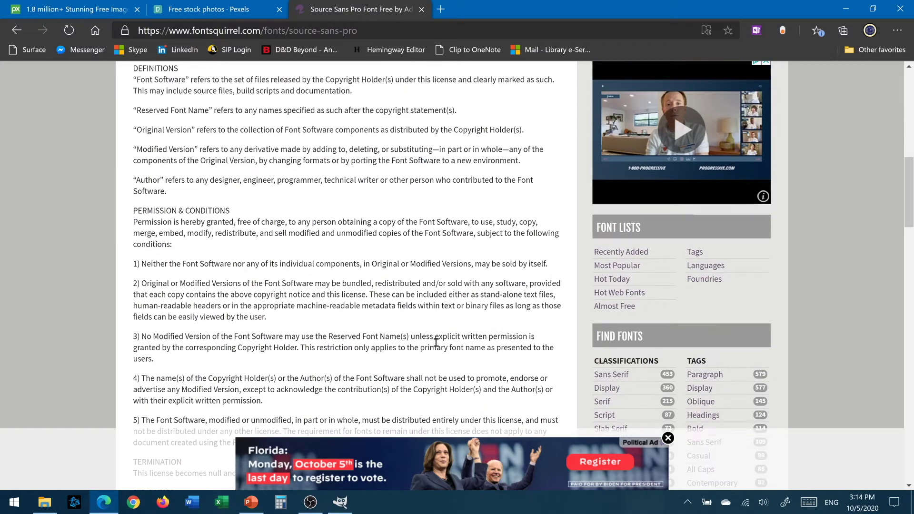
scroll(435, 341, "up", 1)
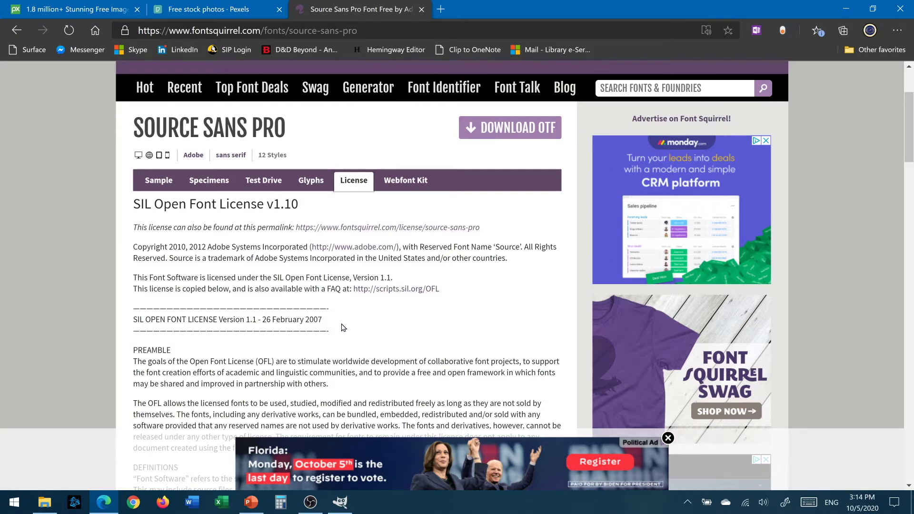
left_click(217, 10)
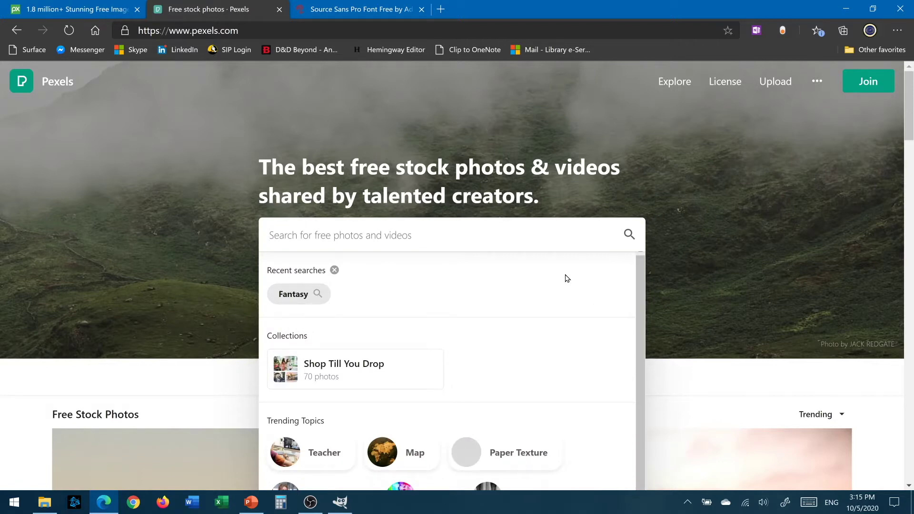
Rerun the earlier Fantasy photo search on Pexels and browse the results.
left_click(296, 295)
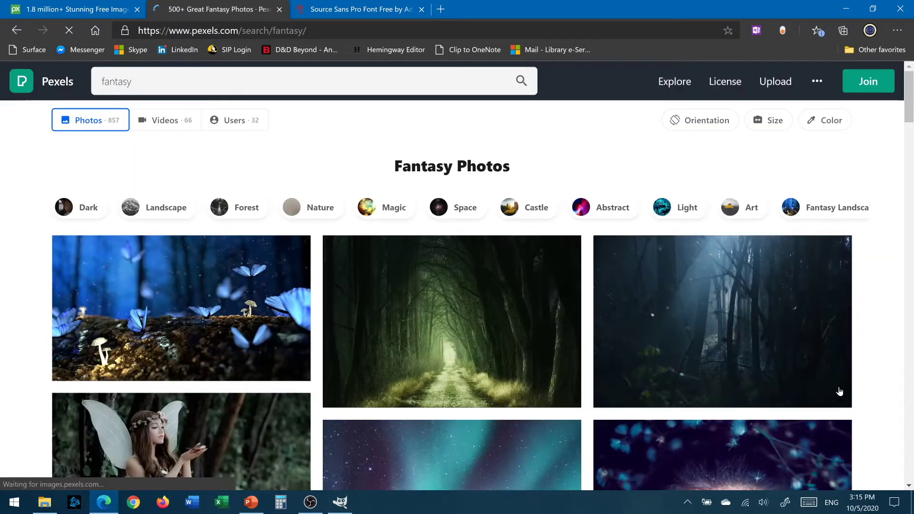
mouse_move(840, 391)
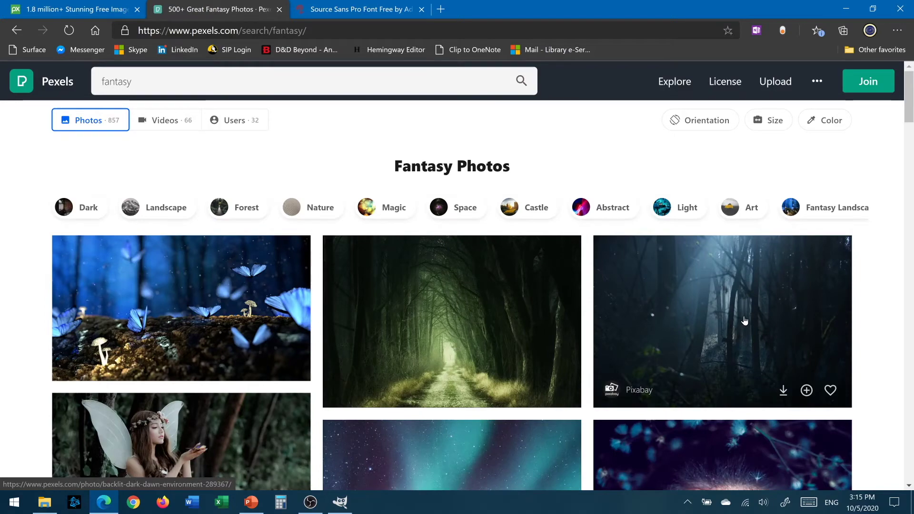
scroll(744, 321, "down", 5)
scroll(596, 262, "up", 2)
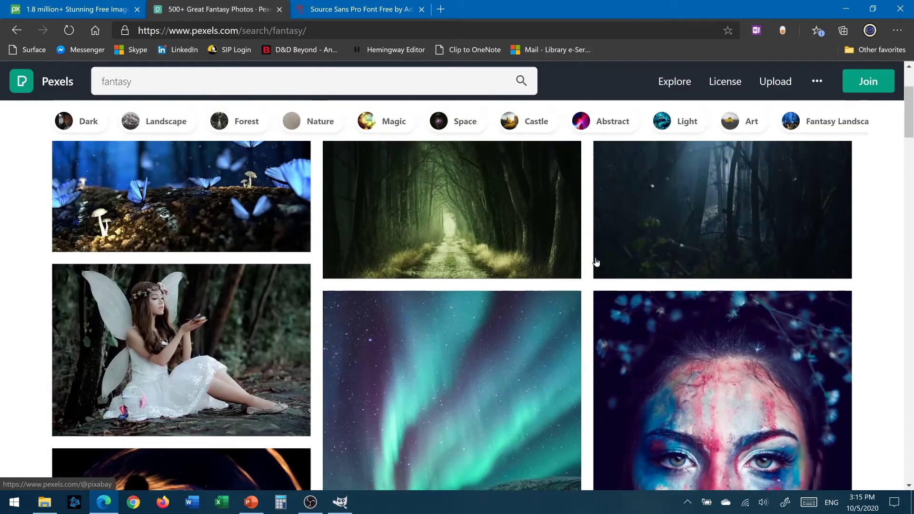
scroll(342, 267, "up", 1)
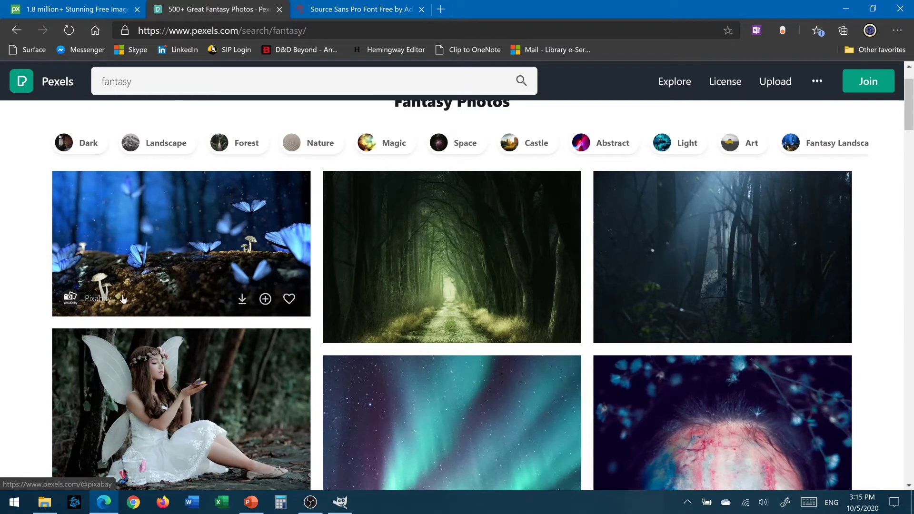
Open the Tree Tunnel at Daytime forest photo's detail page.
mouse_move(106, 300)
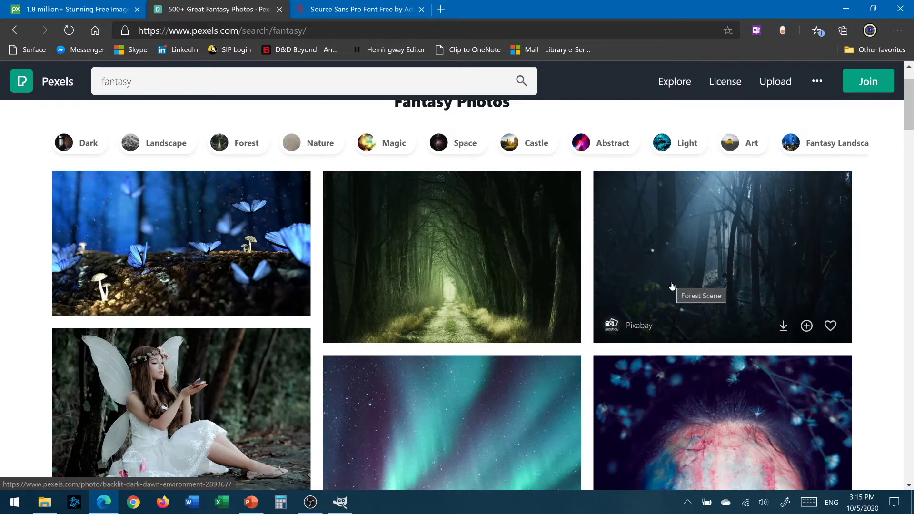
scroll(669, 285, "down", 5)
scroll(660, 289, "up", 5)
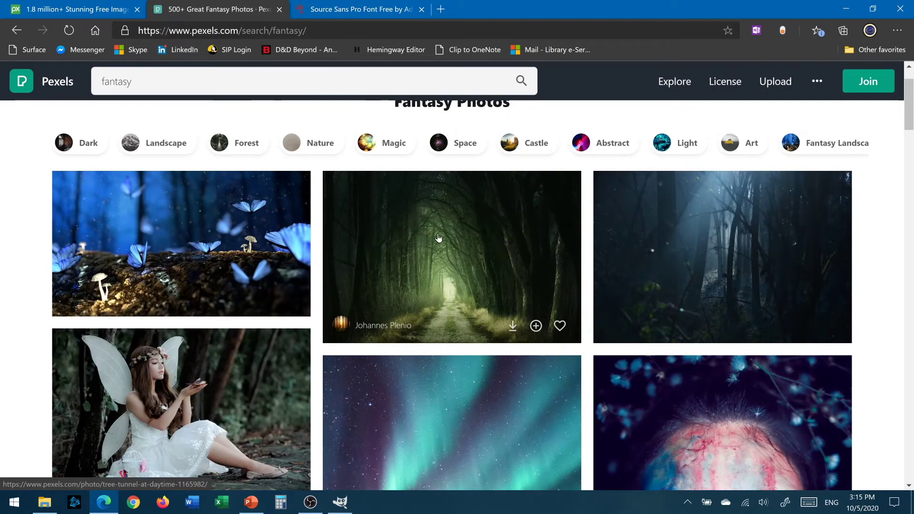
left_click(438, 234)
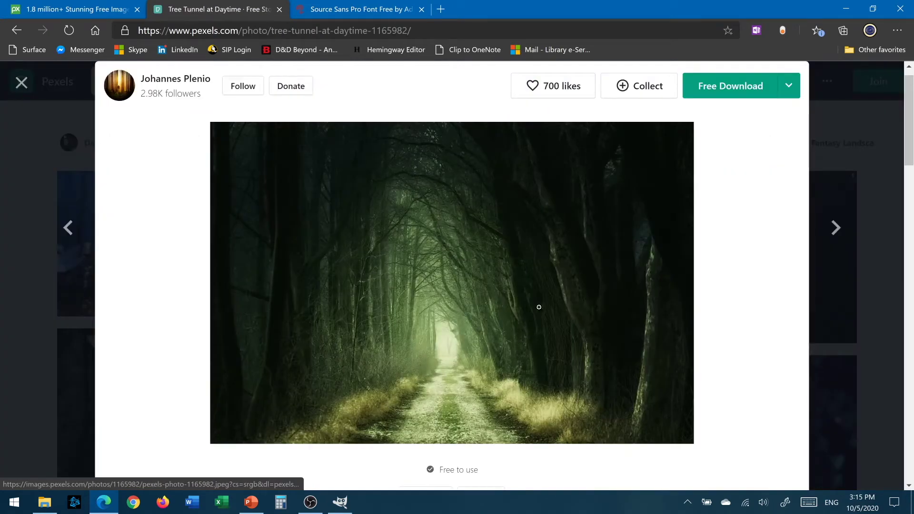
scroll(680, 239, "down", 2)
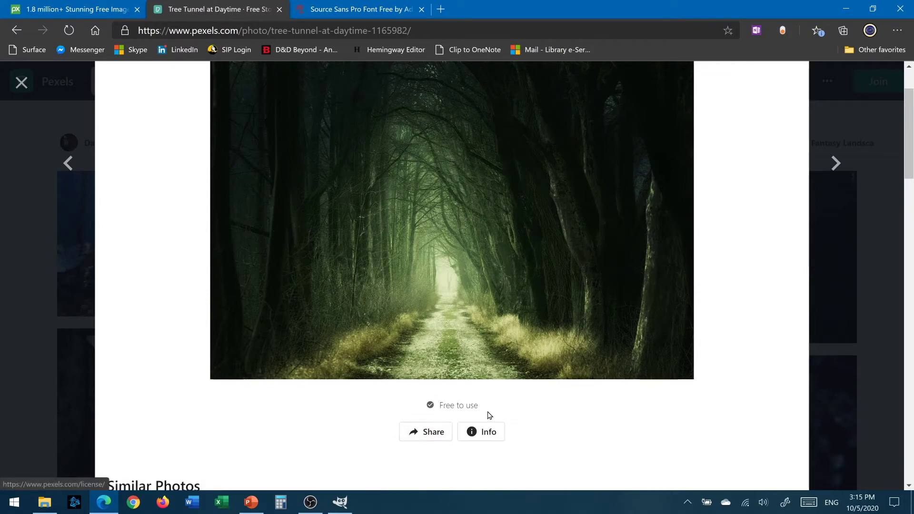
scroll(543, 424, "down", 4)
scroll(581, 425, "up", 7)
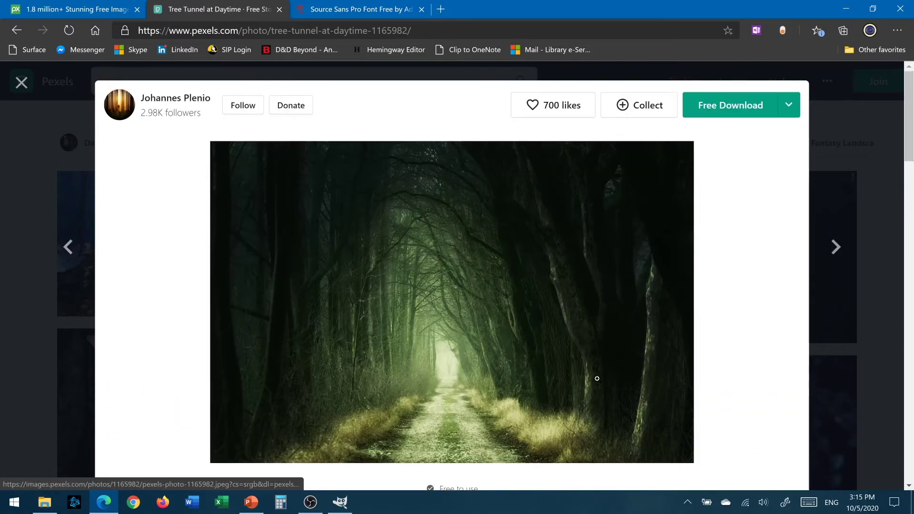
left_click(793, 108)
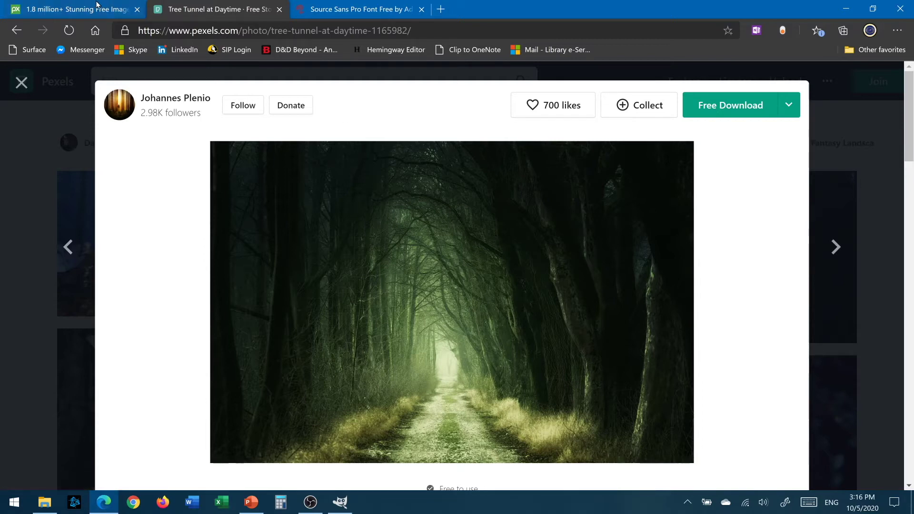
left_click(69, 6)
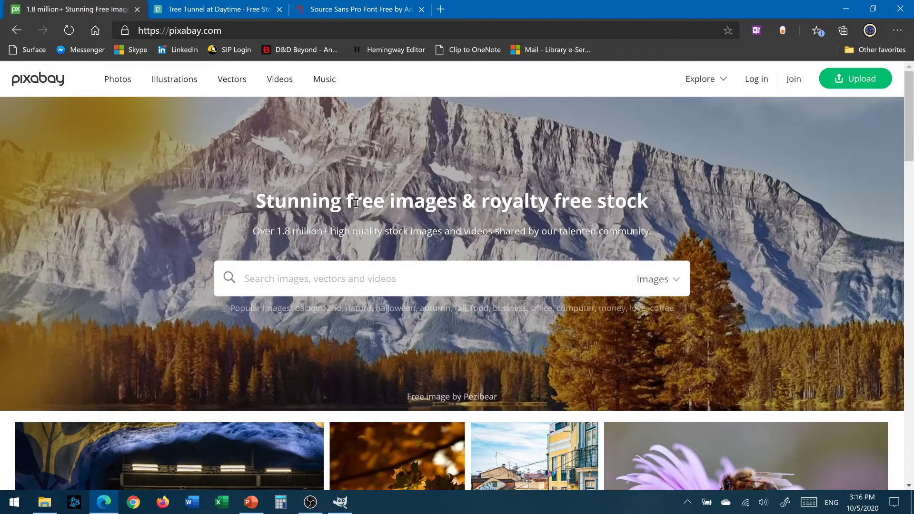
Open the Metro Station Subway photo page on Pixabay and check its download sizes.
scroll(378, 190, "down", 7)
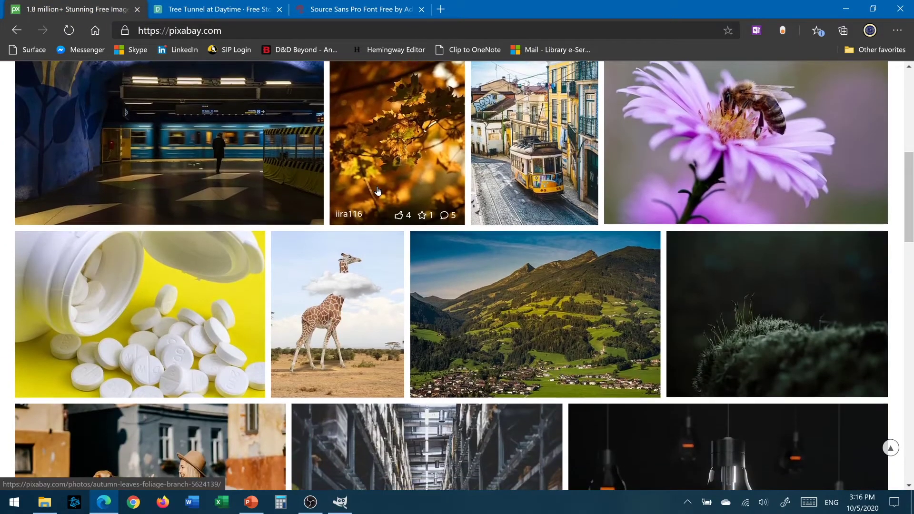
scroll(376, 193, "down", 1)
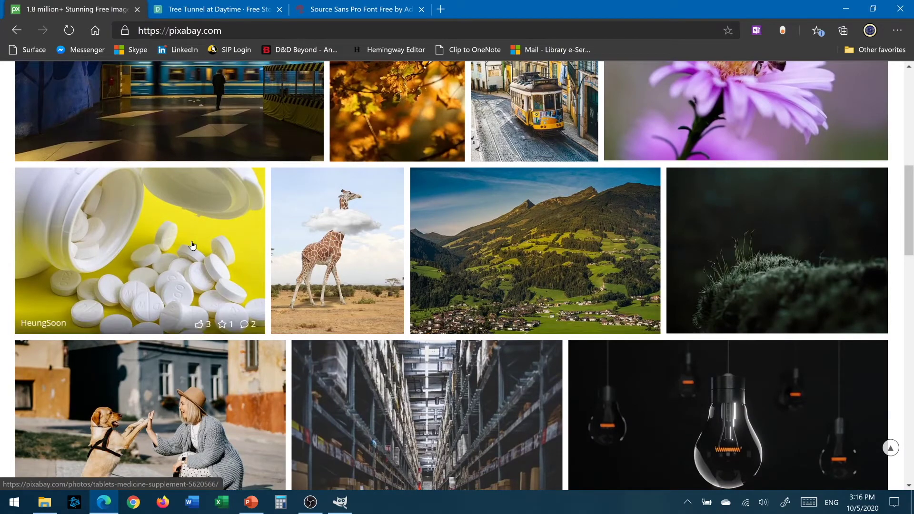
scroll(192, 245, "up", 6)
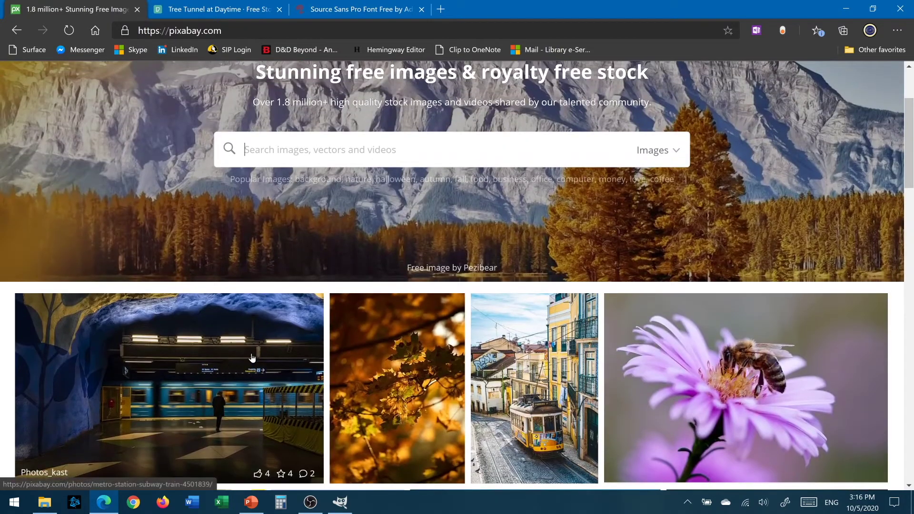
left_click(244, 383)
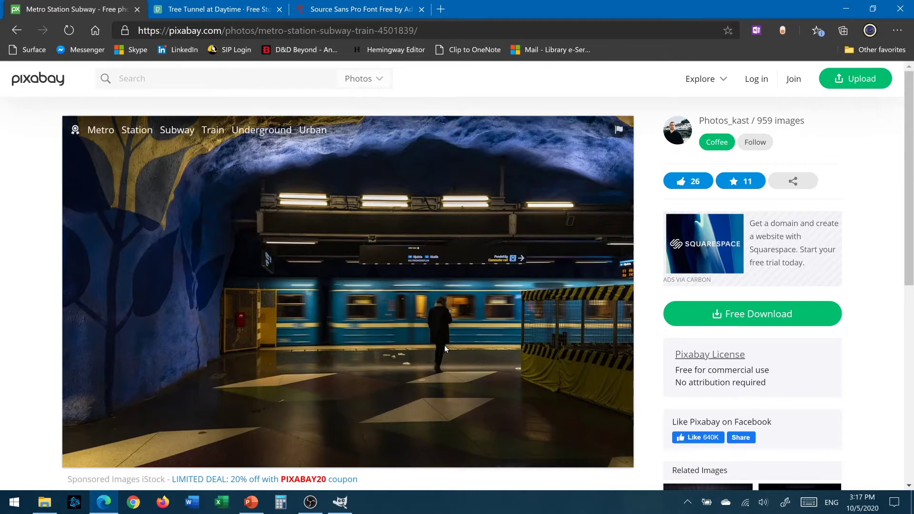
left_click(807, 316)
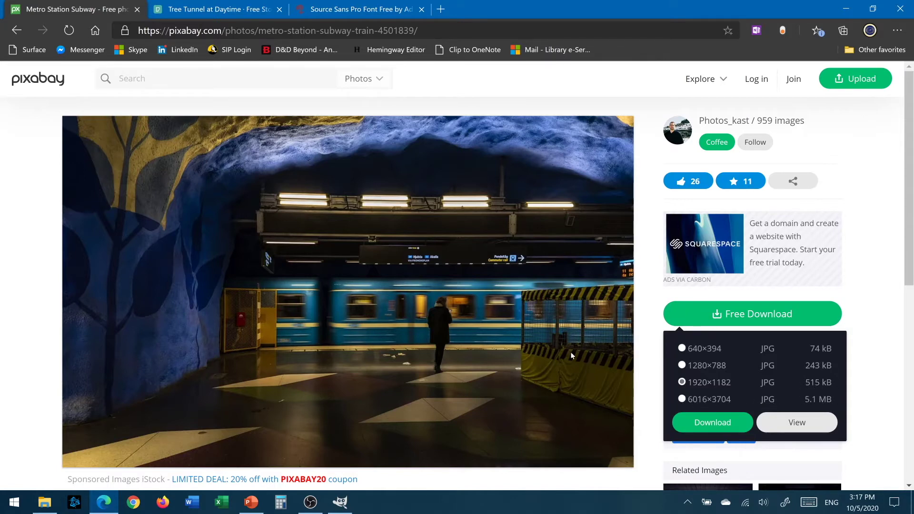
left_click(16, 219)
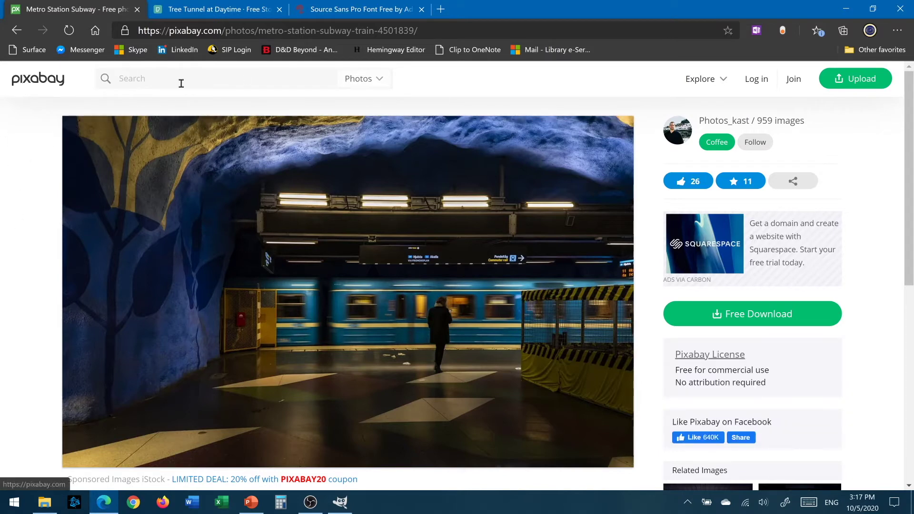
Search Pixabay's vector graphics for 'leaf'.
left_click(386, 84)
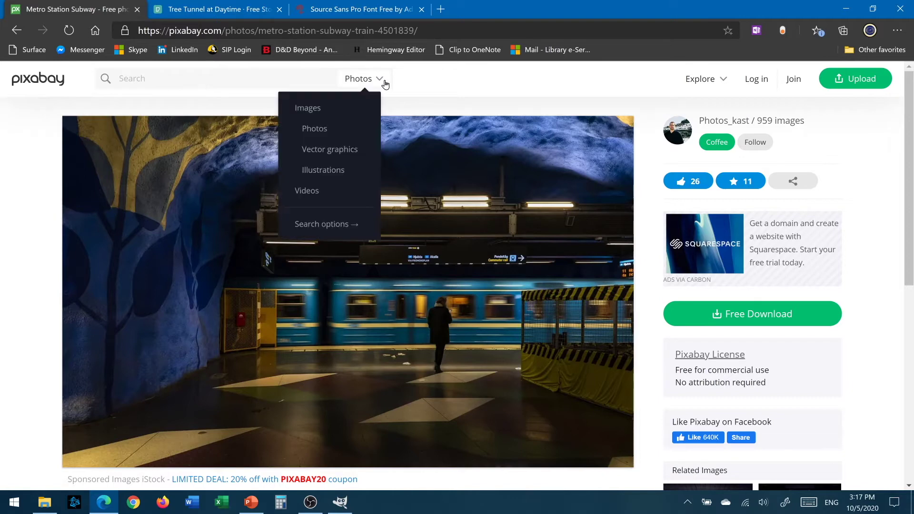
left_click(341, 149)
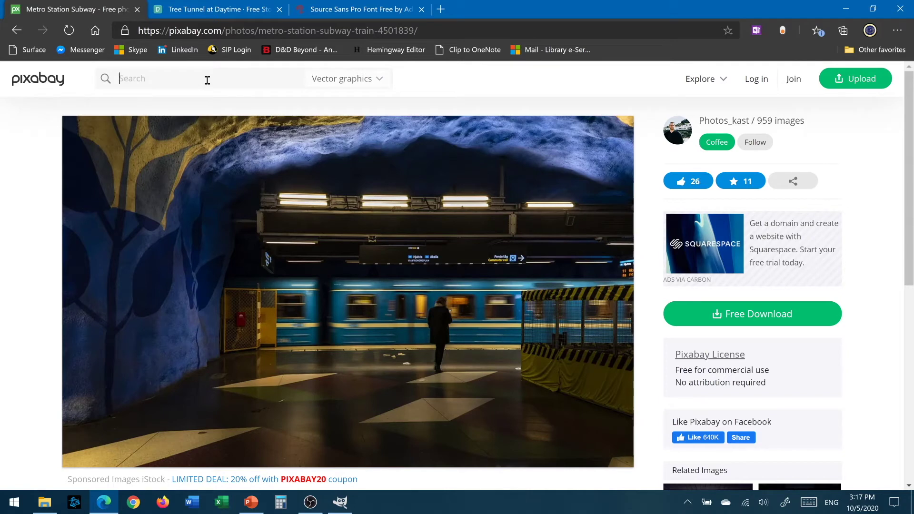
type("leaf")
key("Return")
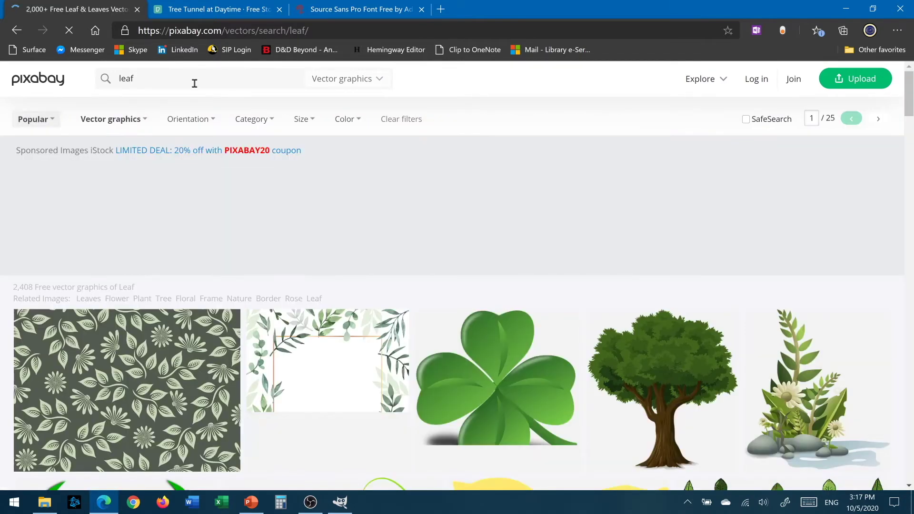
Browse the leaf vector results, then return to the Cover_Design presentation.
scroll(666, 305, "down", 5)
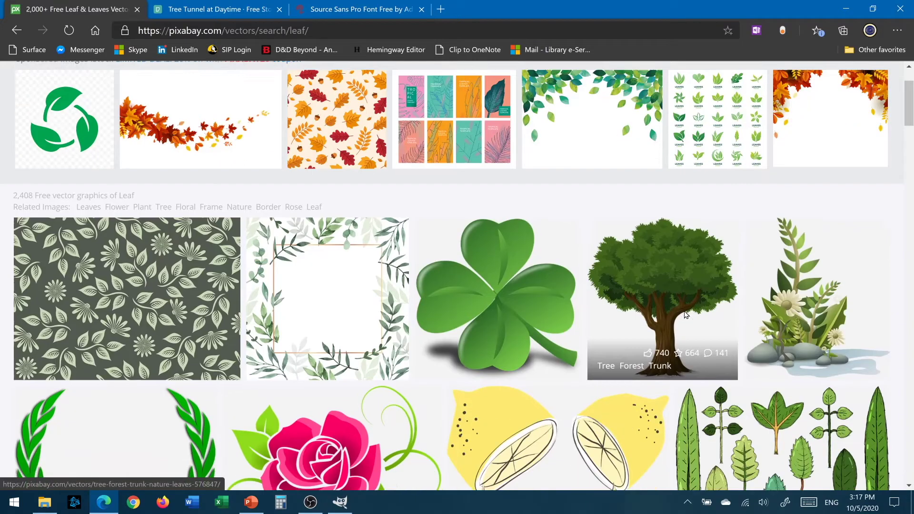
scroll(676, 307, "down", 8)
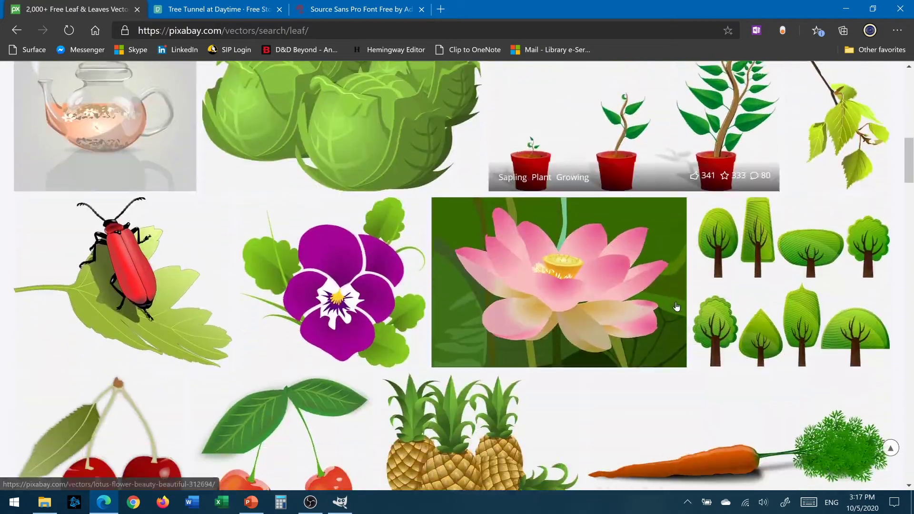
scroll(676, 306, "down", 2)
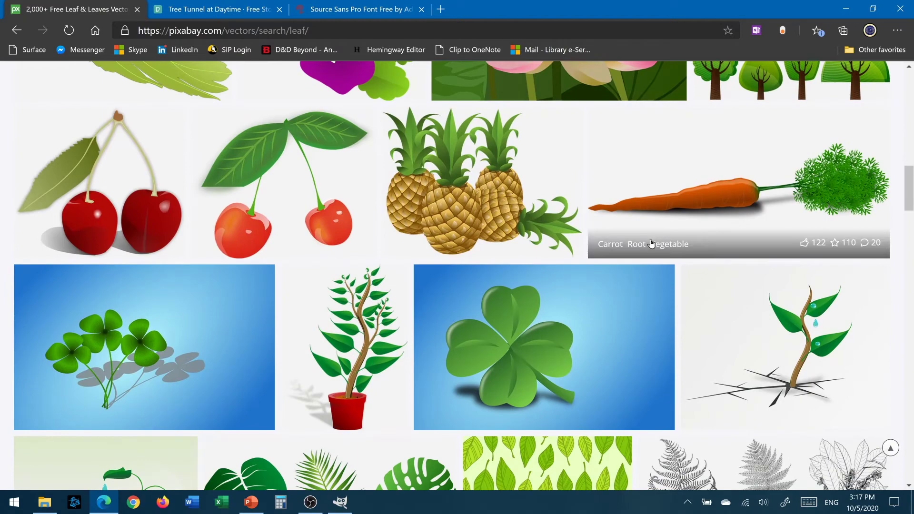
scroll(649, 245, "down", 2)
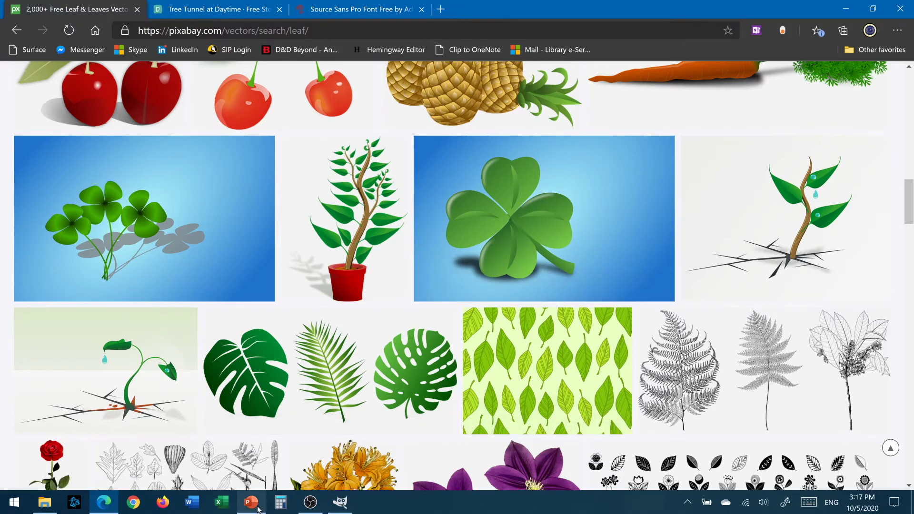
mouse_move(251, 502)
left_click(254, 472)
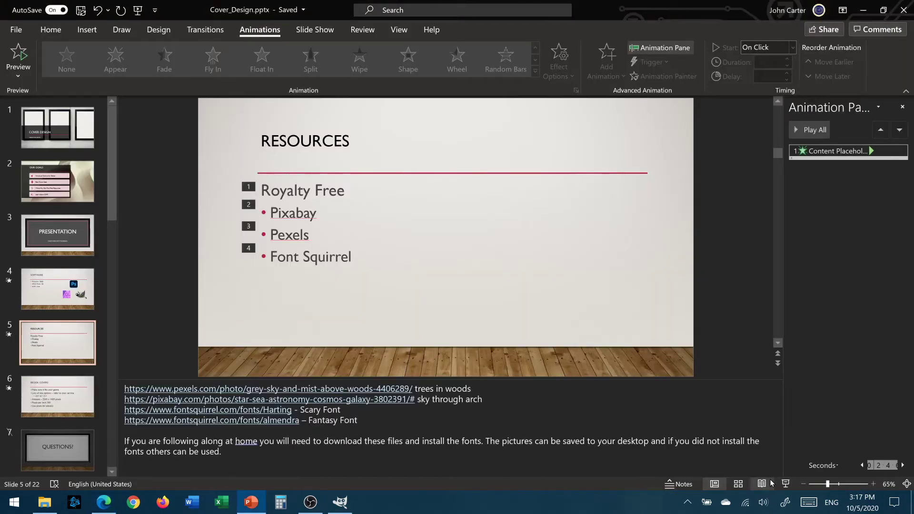
Start the slide show from slide 5, Resources.
left_click(785, 483)
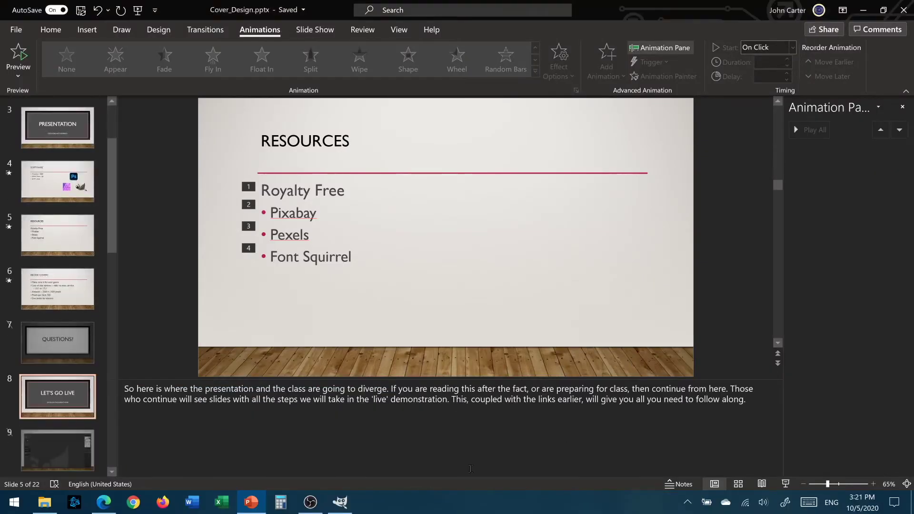
Switch to GIMP and bring up the File > New image dialog.
mouse_move(349, 499)
left_click(348, 445)
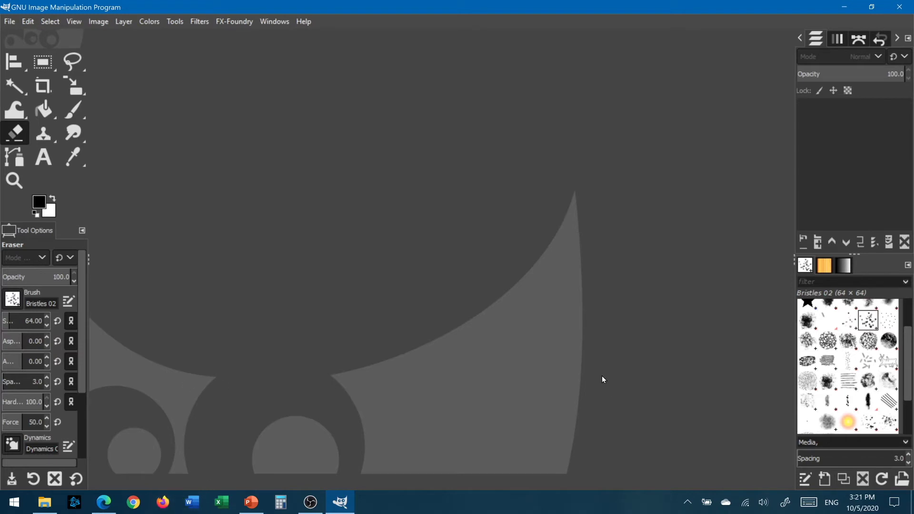
left_click(12, 23)
left_click(14, 23)
left_click(11, 23)
left_click(12, 23)
left_click(11, 22)
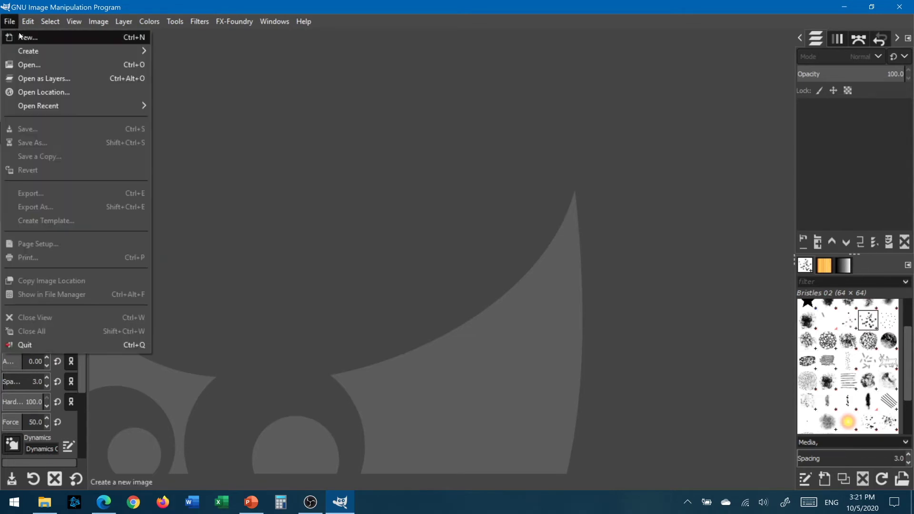
left_click(21, 37)
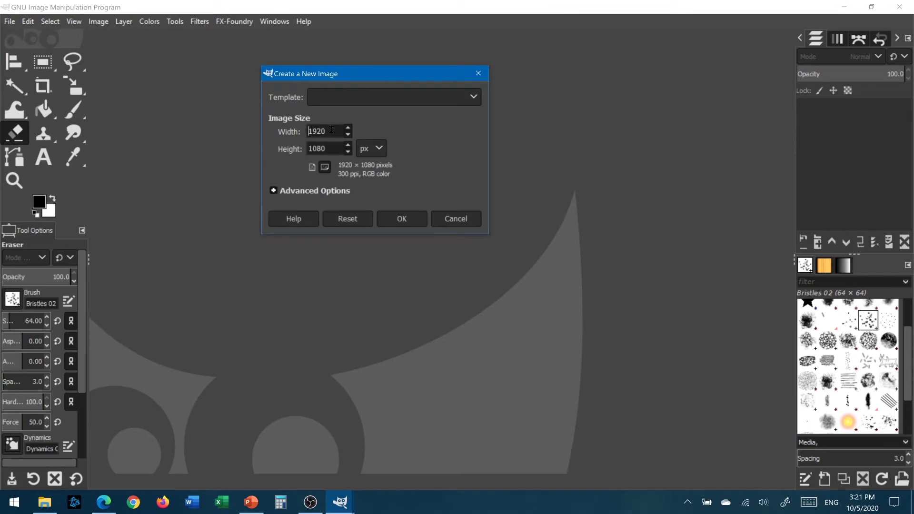
Set the new image size to 1600 px wide by 2560 px tall.
key("ctrl+a")
type("1600")
double_click(331, 145)
type("2560")
Create the blank white 1600×2560 canvas, then bring up the File menu.
left_click(402, 218)
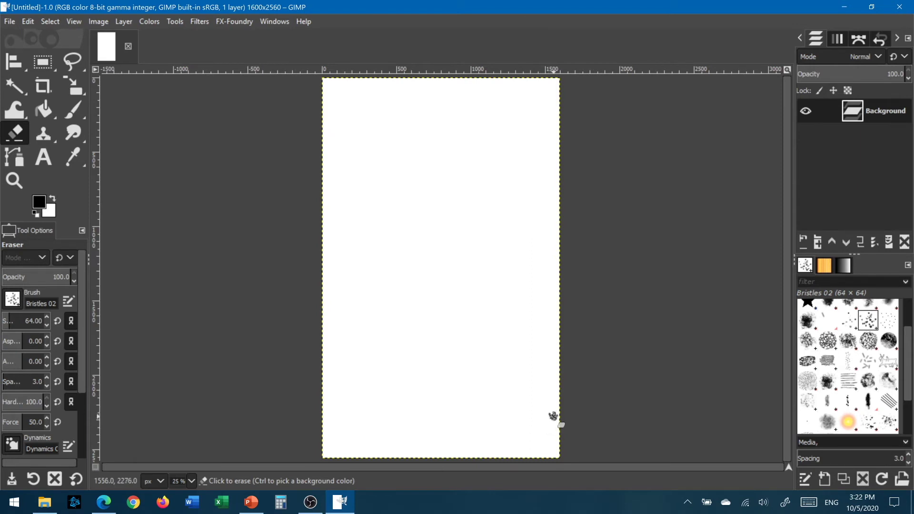
left_click(10, 22)
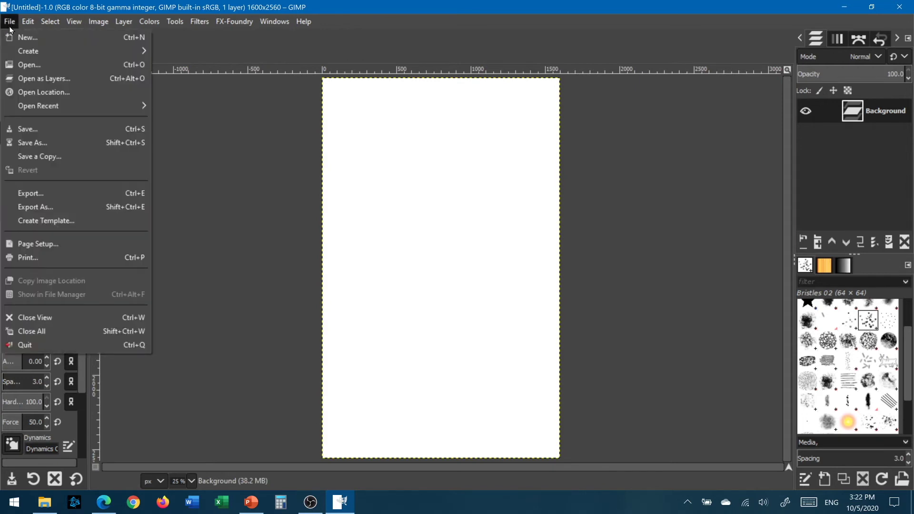
Open the Desktop's Pexels forest JPG as a layer, keeping its embedded sRGB profile.
left_click(98, 79)
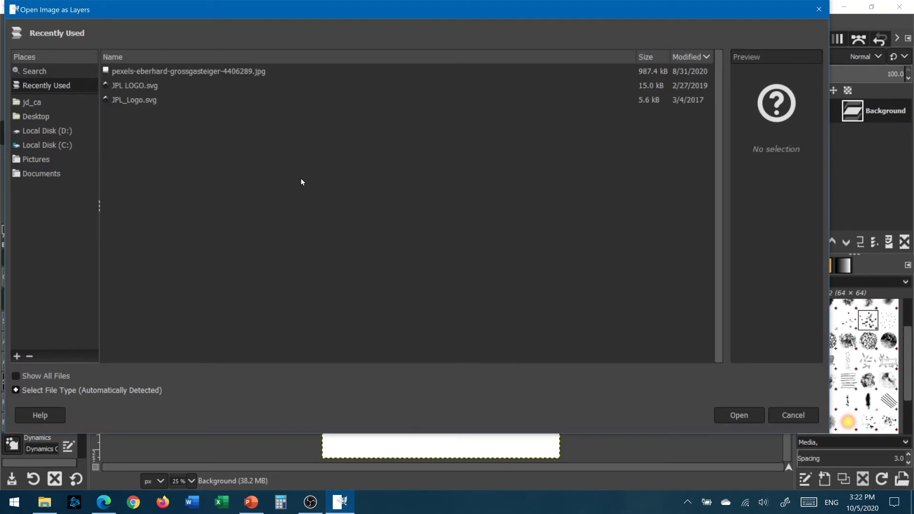
left_click(36, 115)
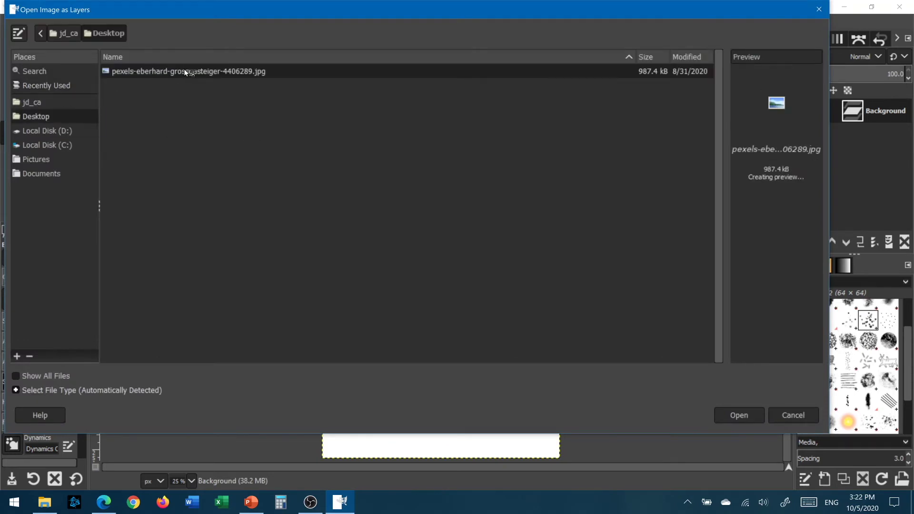
left_click(741, 416)
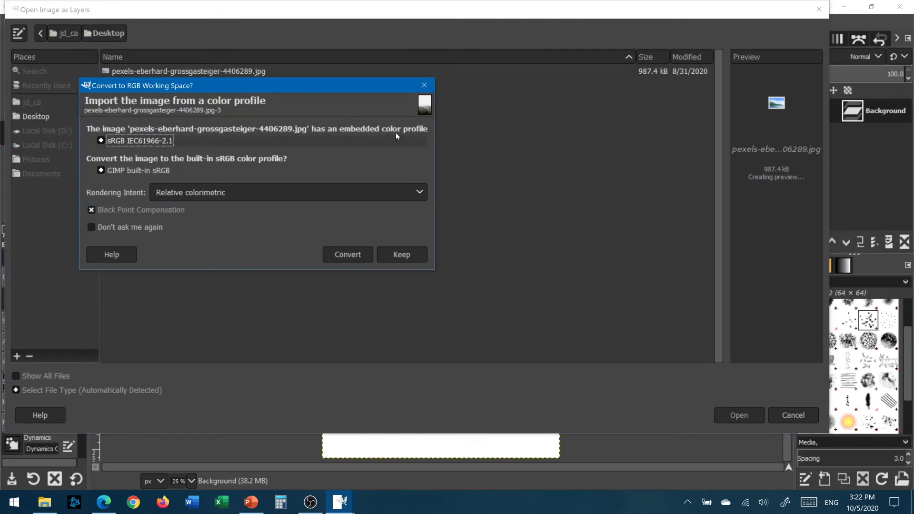
left_click(416, 259)
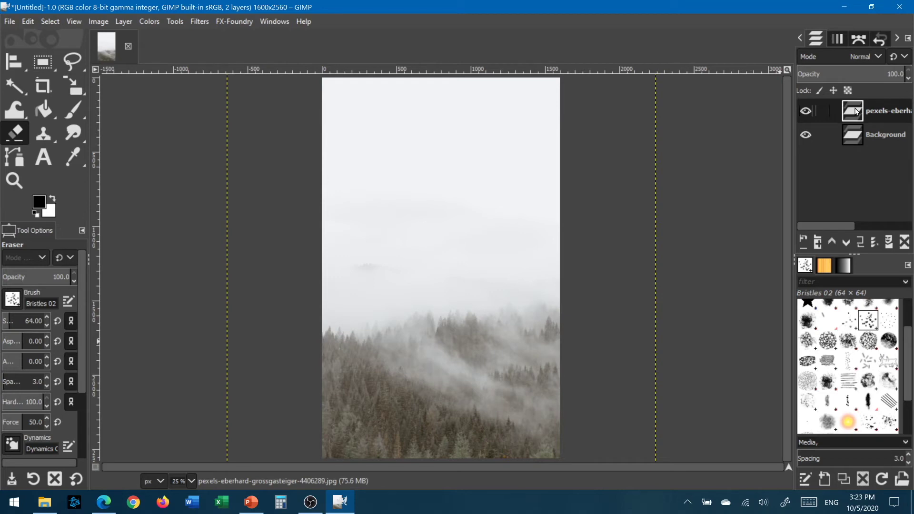
left_click_drag(852, 112, 829, 151)
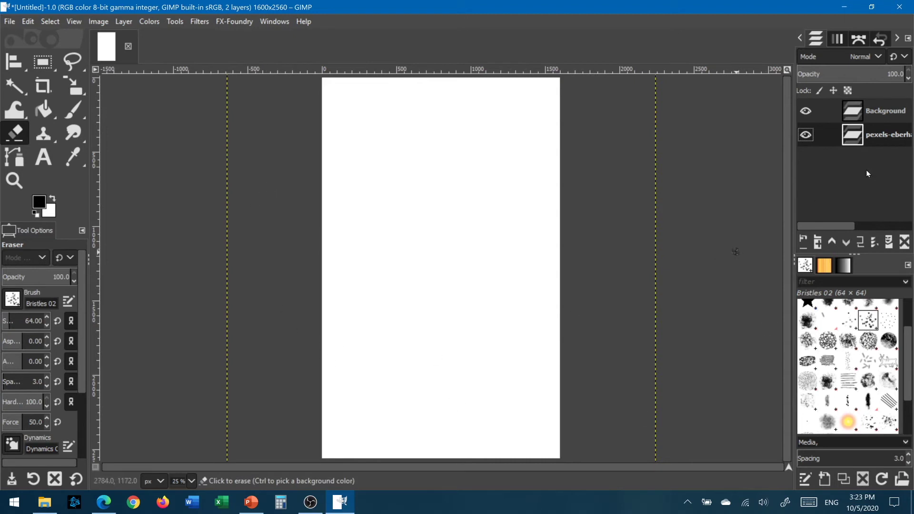
left_click_drag(869, 134, 871, 100)
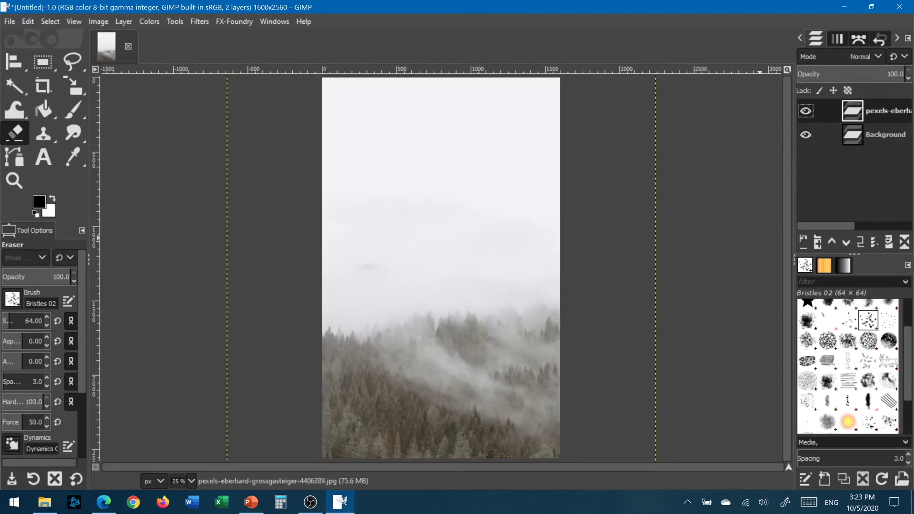
Select the forest photo layer with the Scale tool, showing its 2885 × 4328 px size at 300 ppi.
right_click(70, 86)
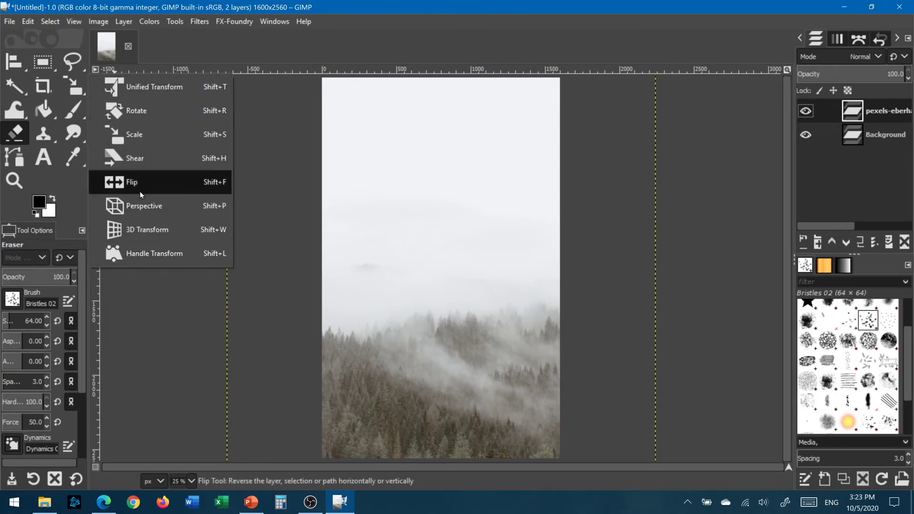
left_click(147, 138)
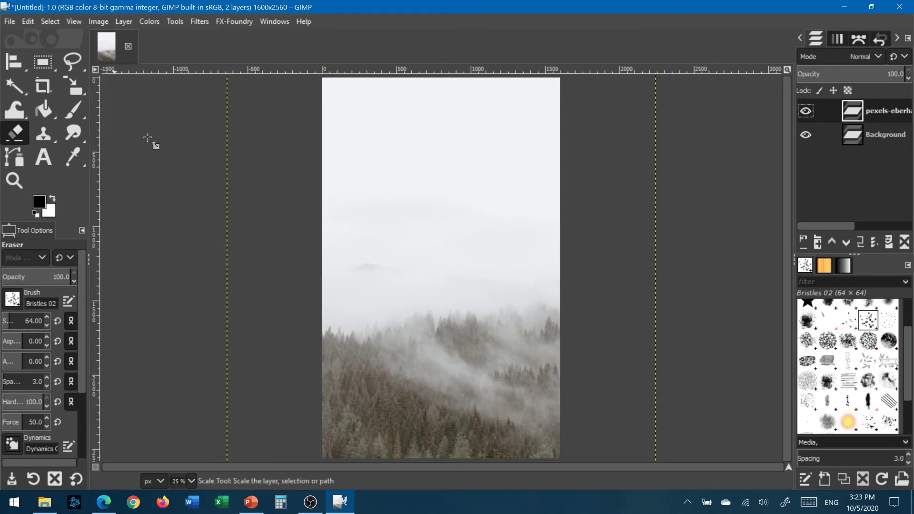
left_click(413, 163)
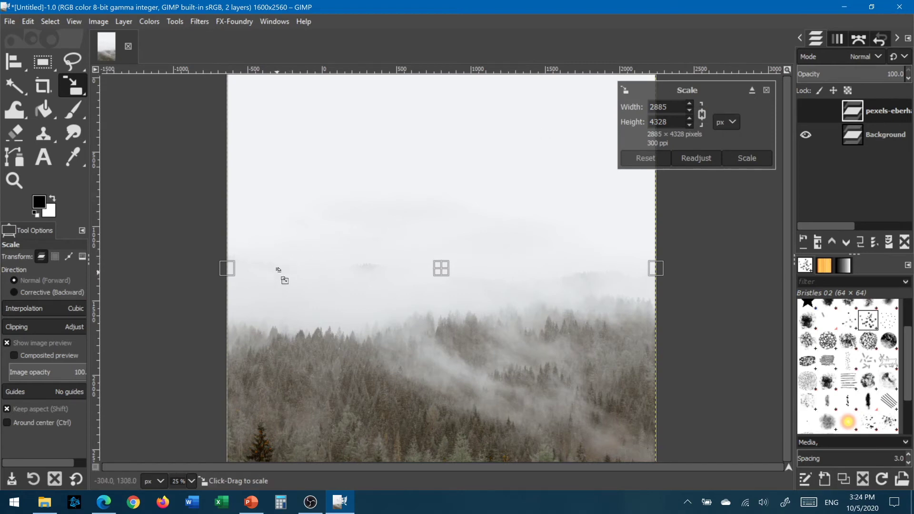
Scale the forest photo around its centre to 1841 × 2762 px so it just covers the page.
key("ctrl")
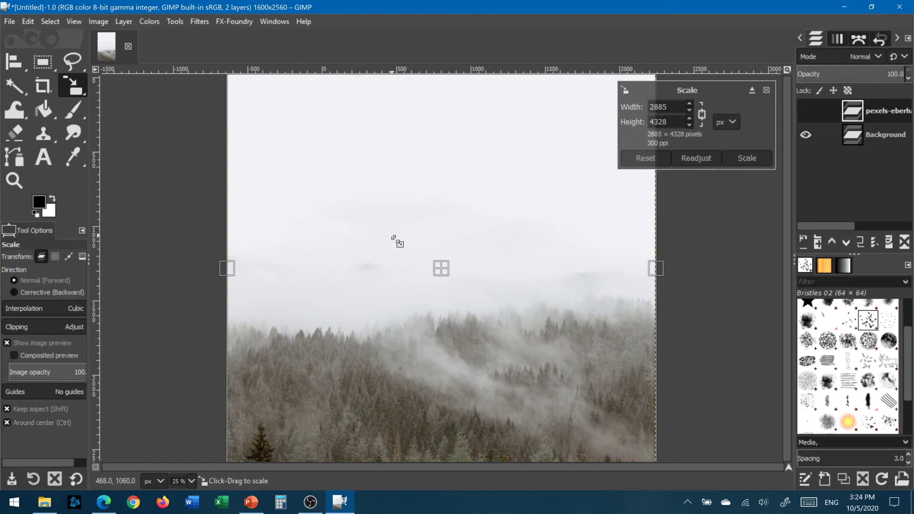
scroll(397, 239, "down", 2)
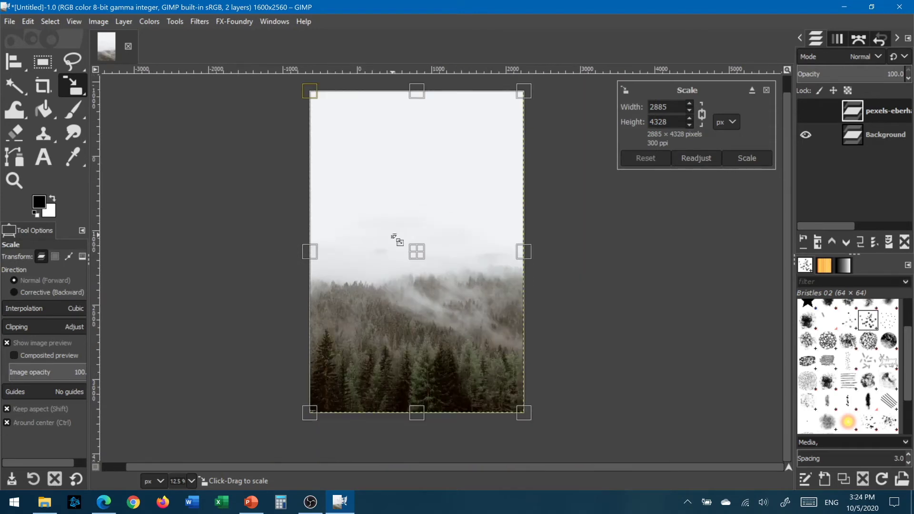
left_click_drag(315, 101, 380, 158)
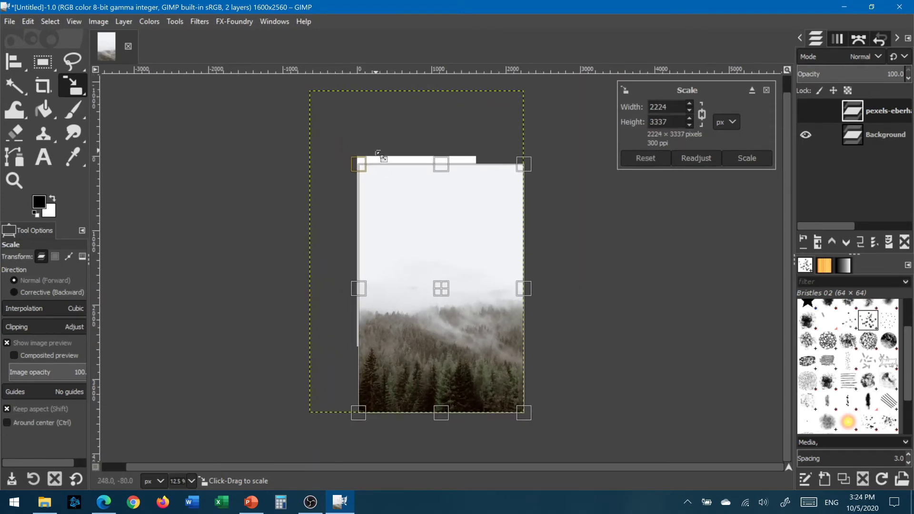
left_click_drag(526, 165, 445, 207)
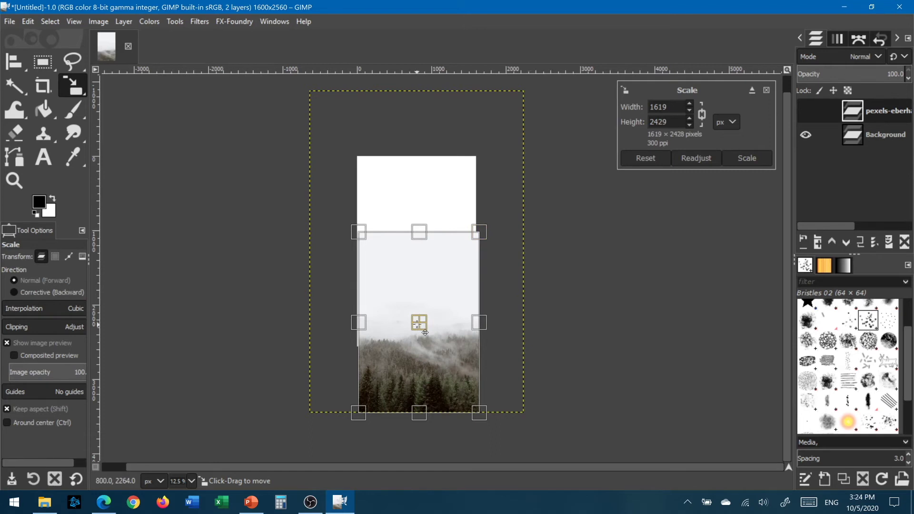
left_click_drag(425, 333, 422, 256)
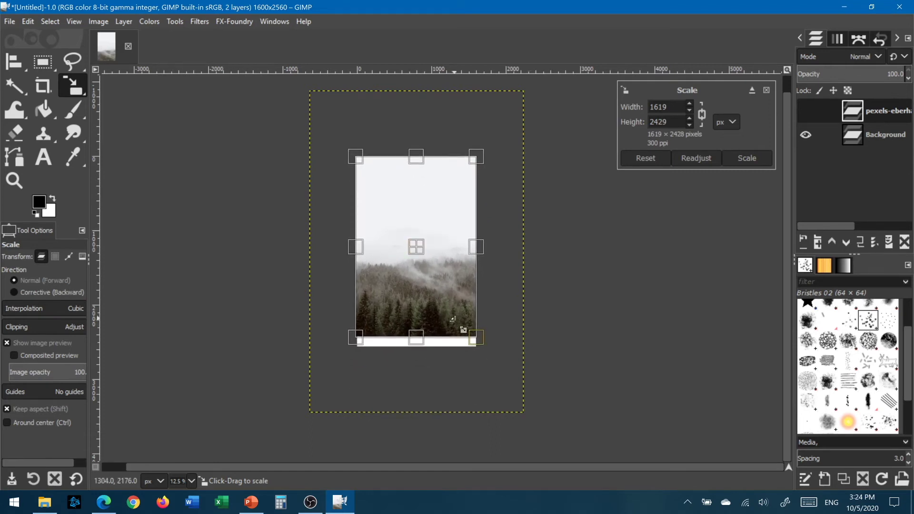
left_click_drag(474, 344, 495, 367)
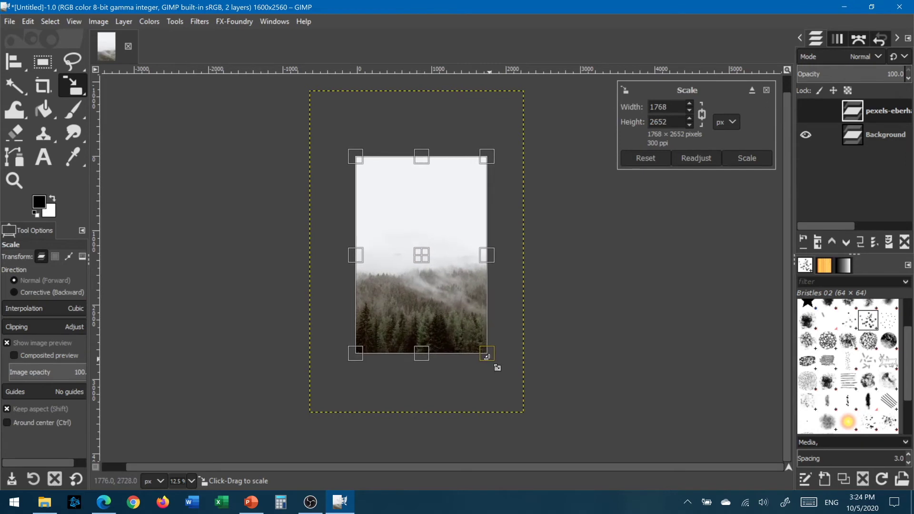
left_click_drag(357, 351, 351, 362)
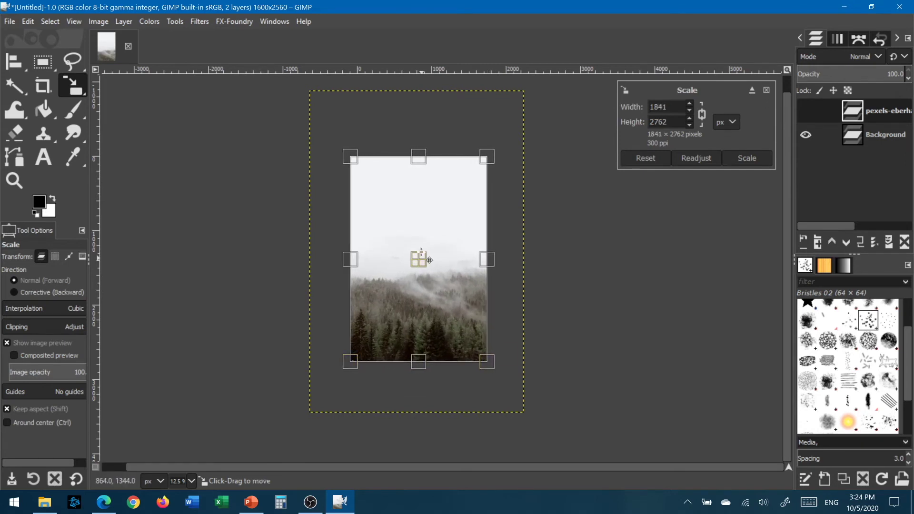
left_click_drag(427, 261, 427, 259)
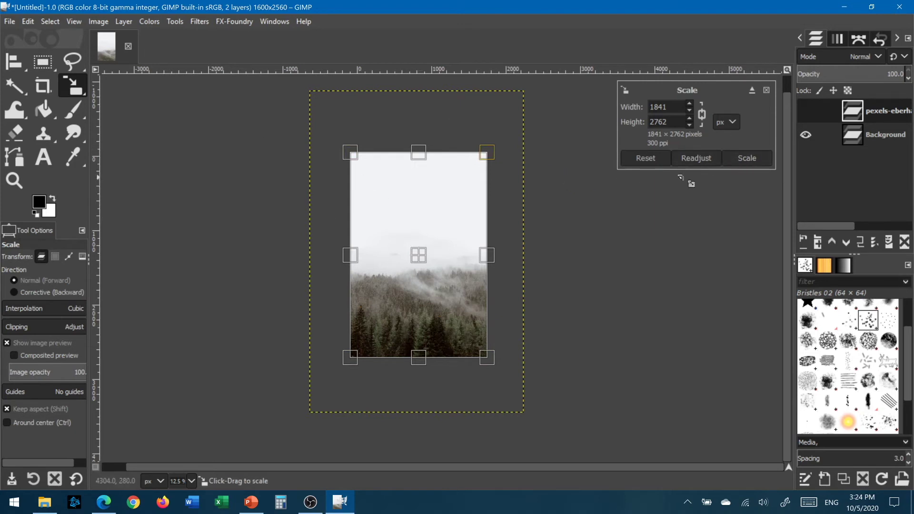
left_click(737, 160)
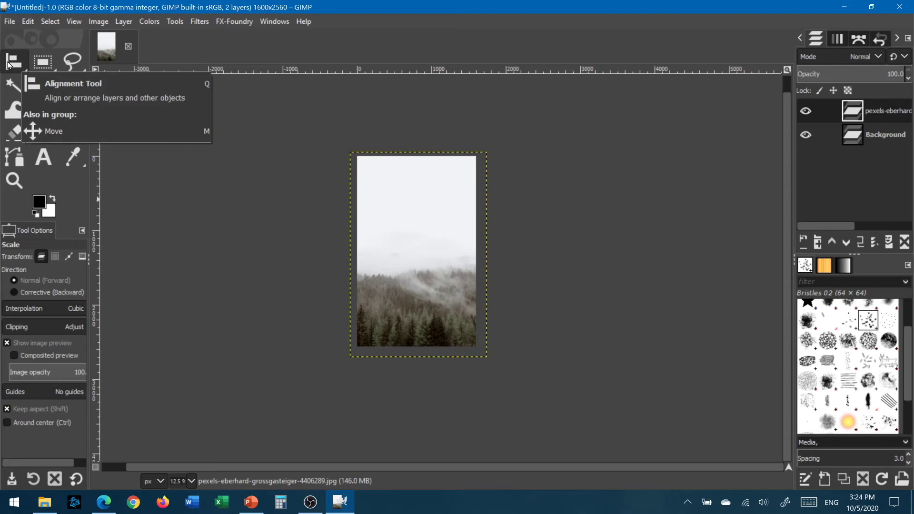
Centre the forest photo horizontally and vertically relative to the image.
left_click(7, 63)
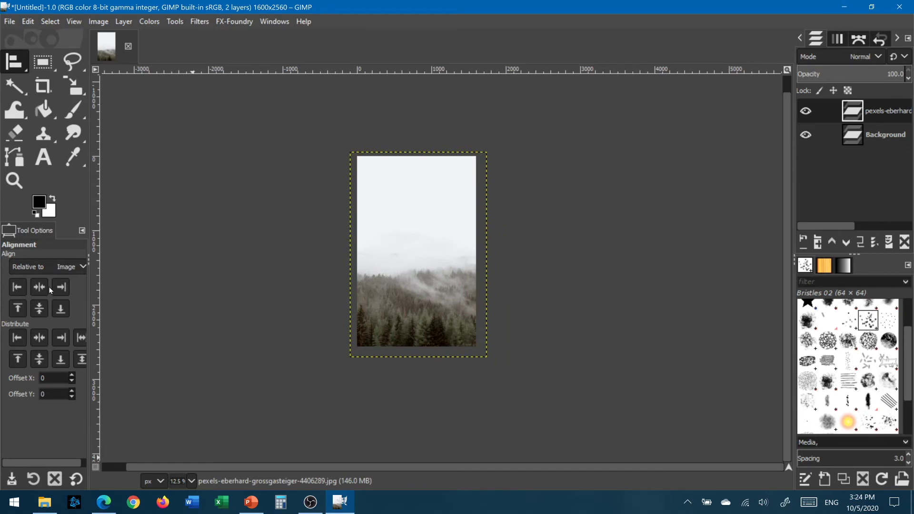
left_click(76, 268)
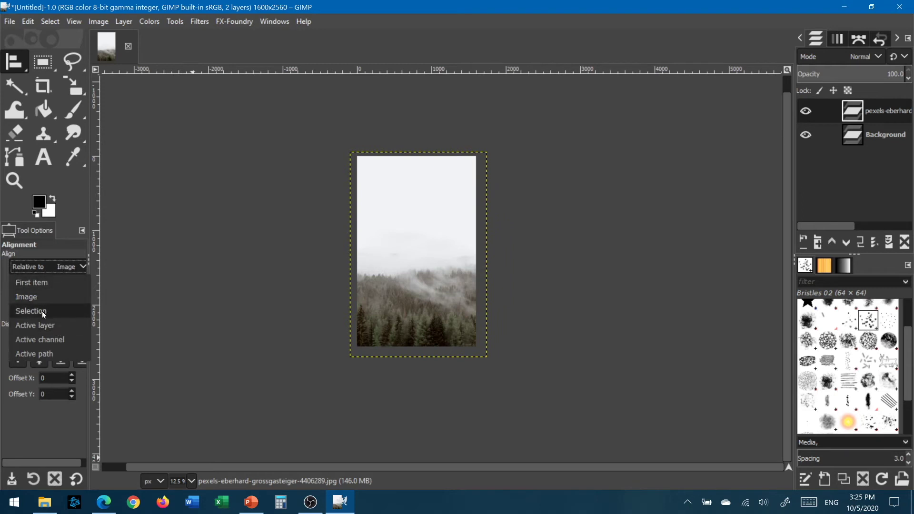
left_click(40, 296)
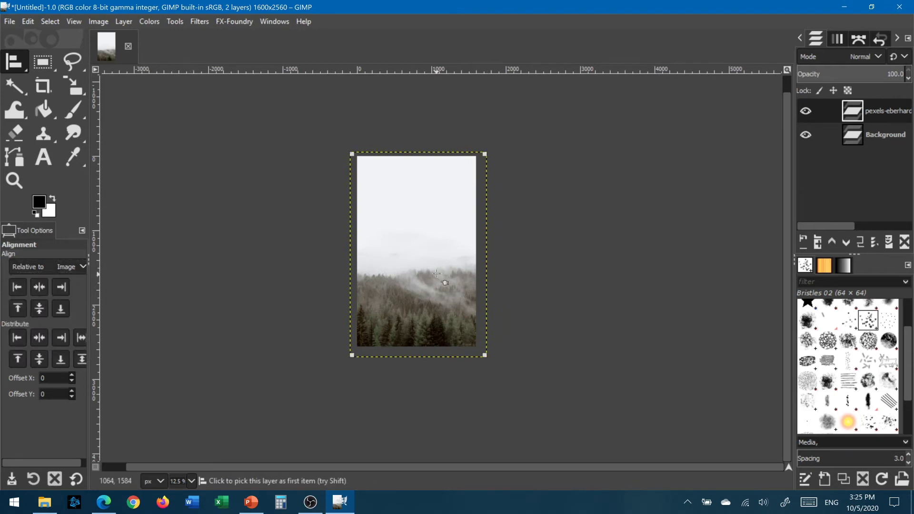
left_click(39, 287)
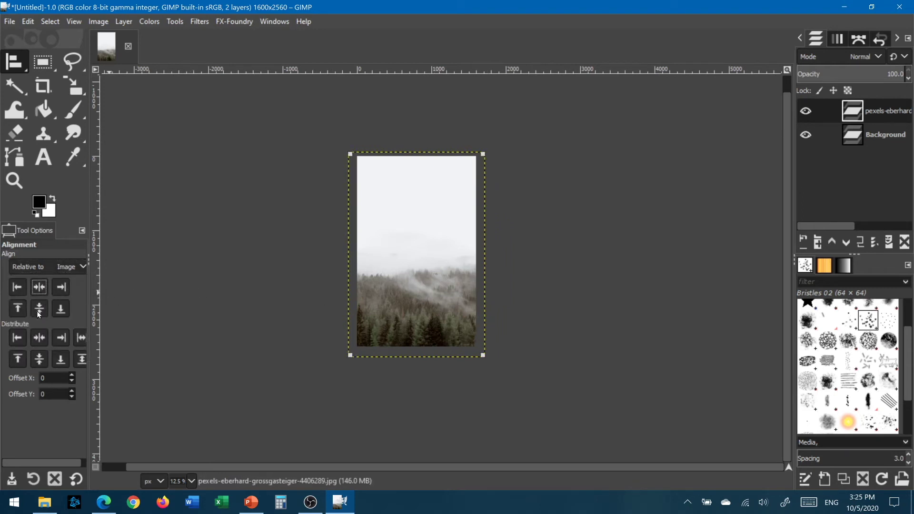
left_click(38, 310)
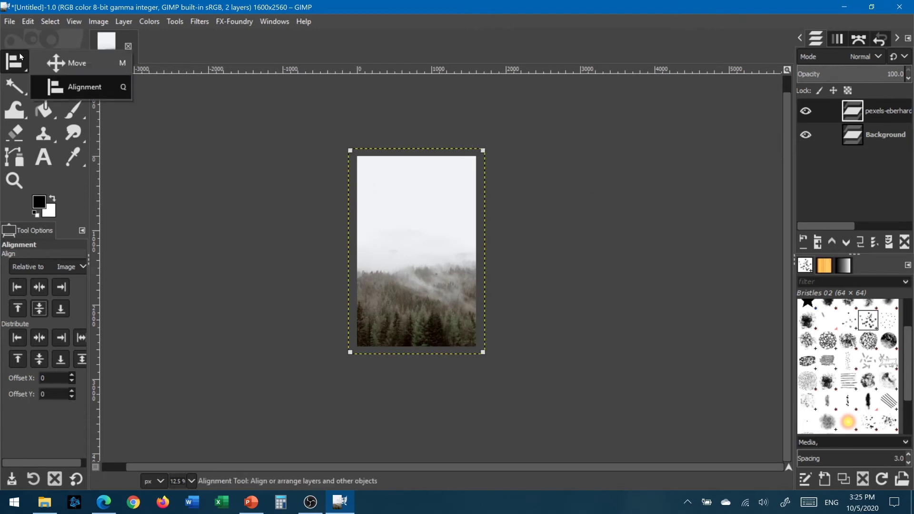
left_click(56, 61)
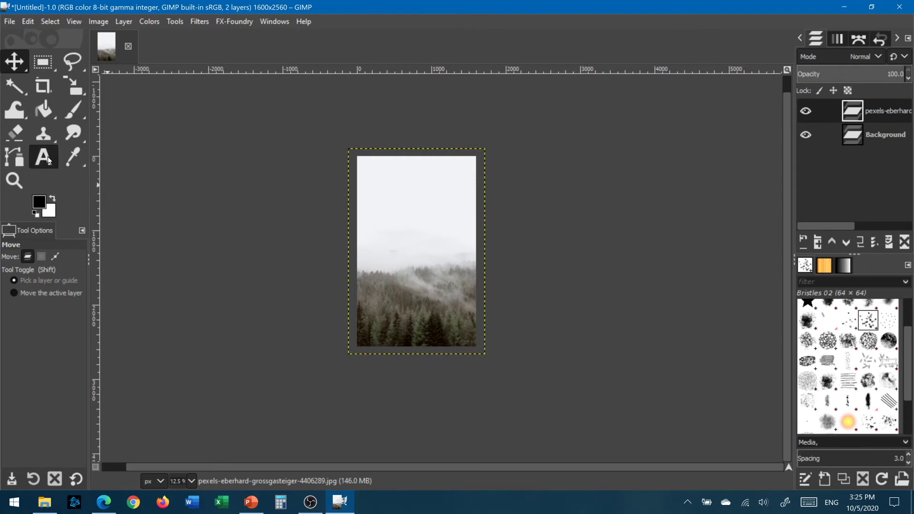
left_click(44, 157)
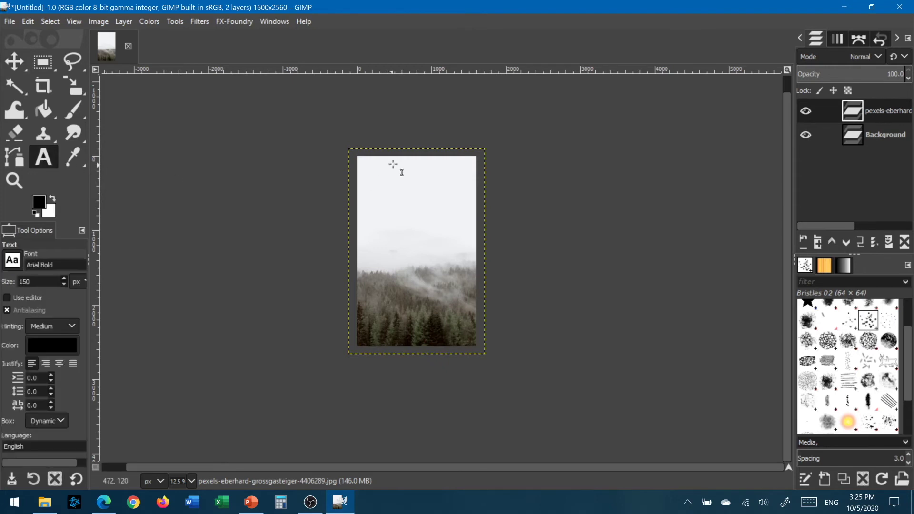
Scroll the text tool's font list down to the Harting weight=101 entry.
left_click(12, 260)
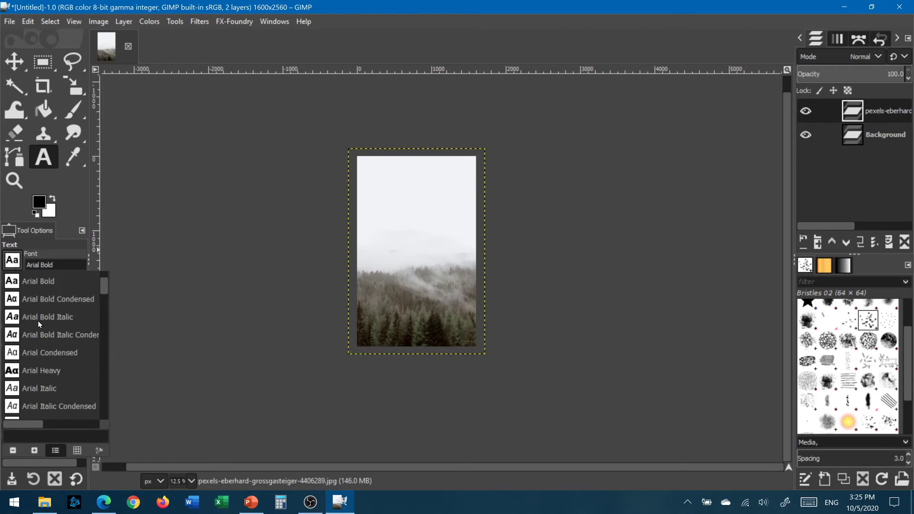
scroll(53, 336, "down", 8)
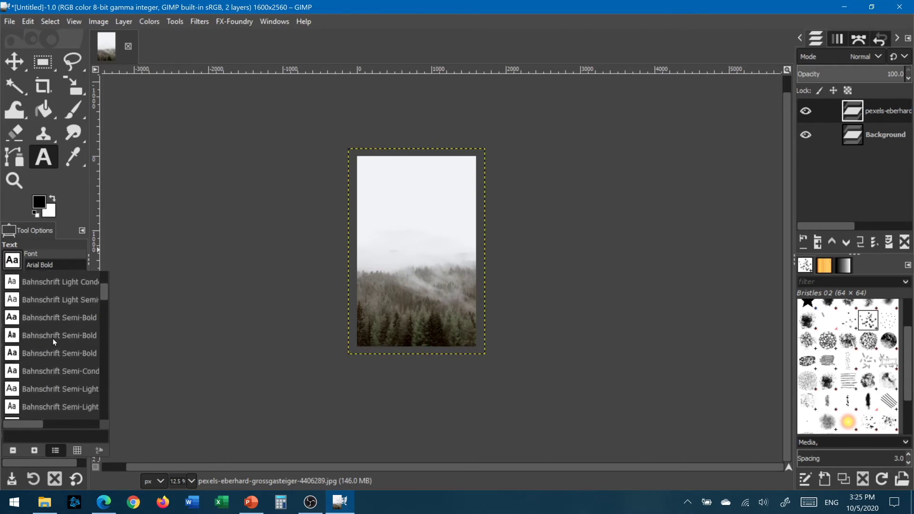
scroll(53, 338, "down", 10)
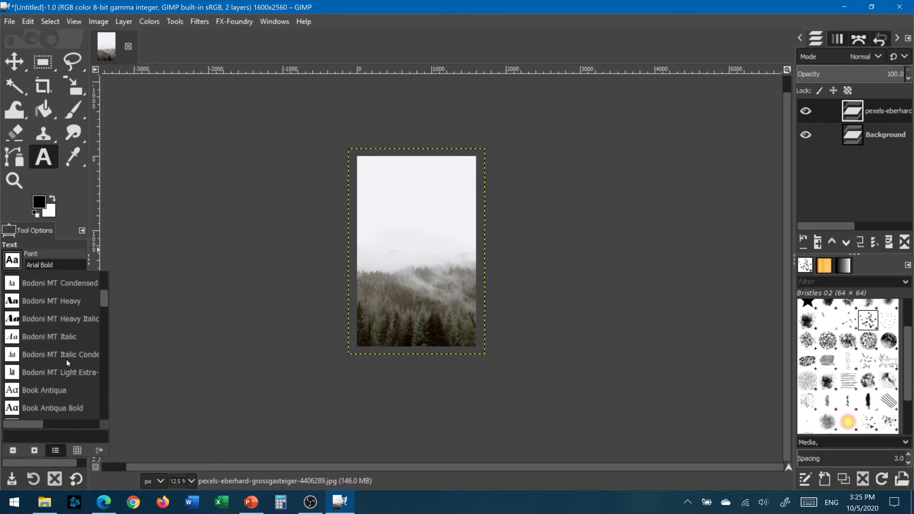
scroll(67, 359, "down", 5)
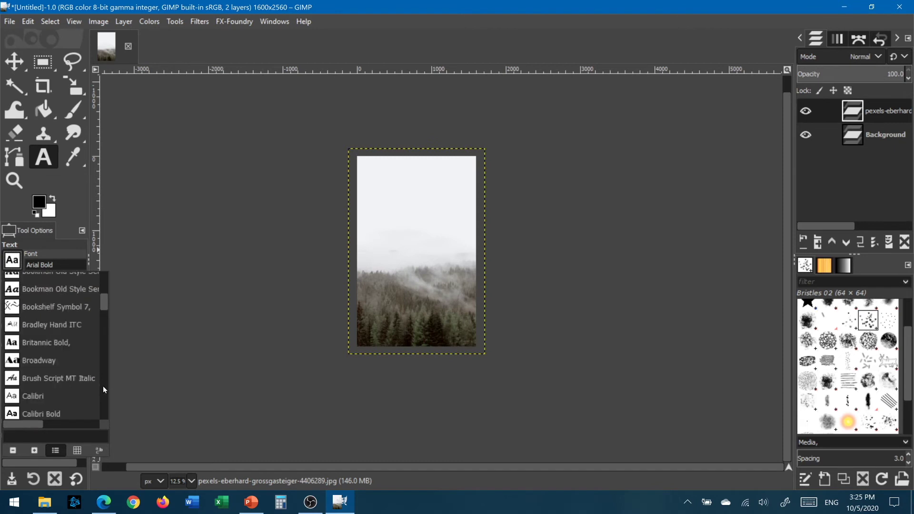
scroll(103, 387, "down", 12)
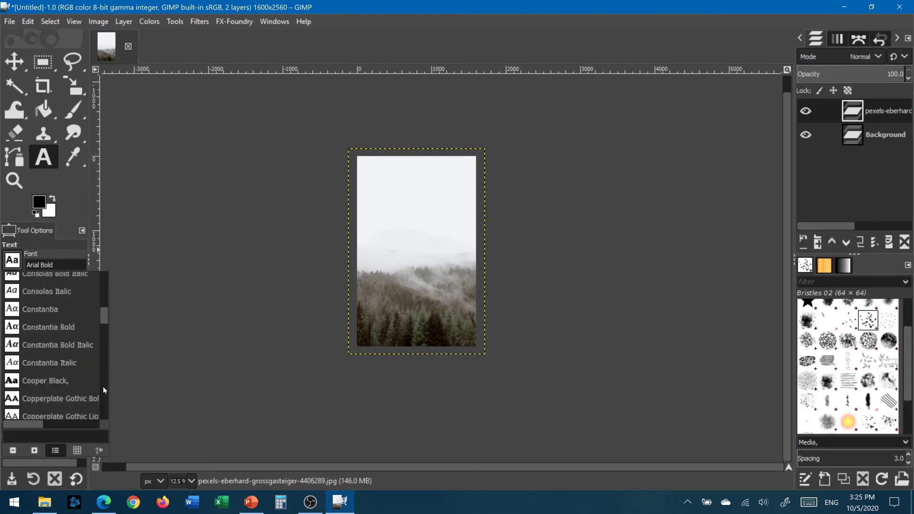
scroll(103, 387, "down", 15)
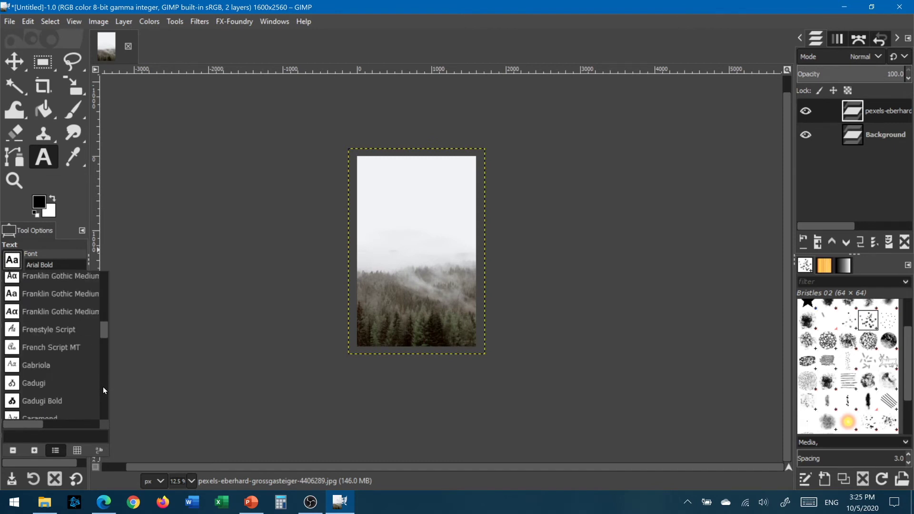
scroll(103, 387, "down", 8)
mouse_move(102, 335)
left_mouse_down()
mouse_move(104, 348)
mouse_move(103, 339)
left_mouse_up()
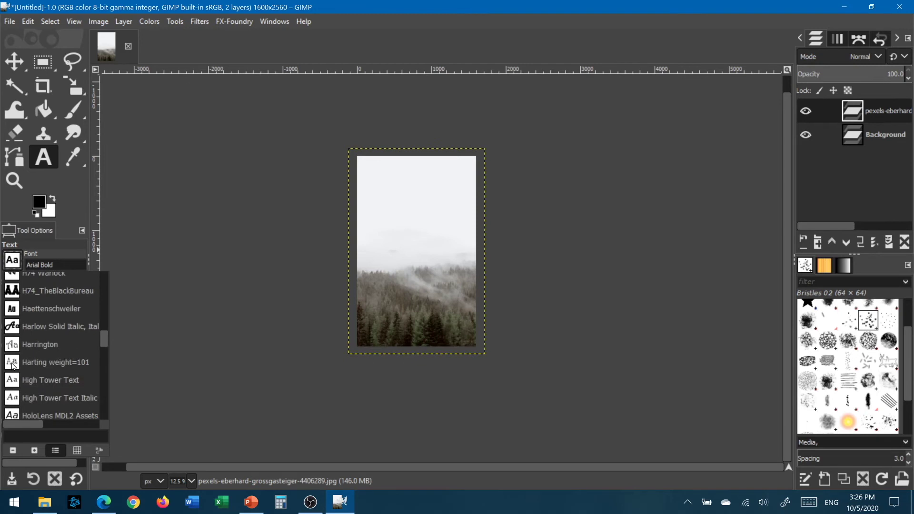
Choose the Harting weight=101 font and set text justification to Centered.
left_click(35, 364)
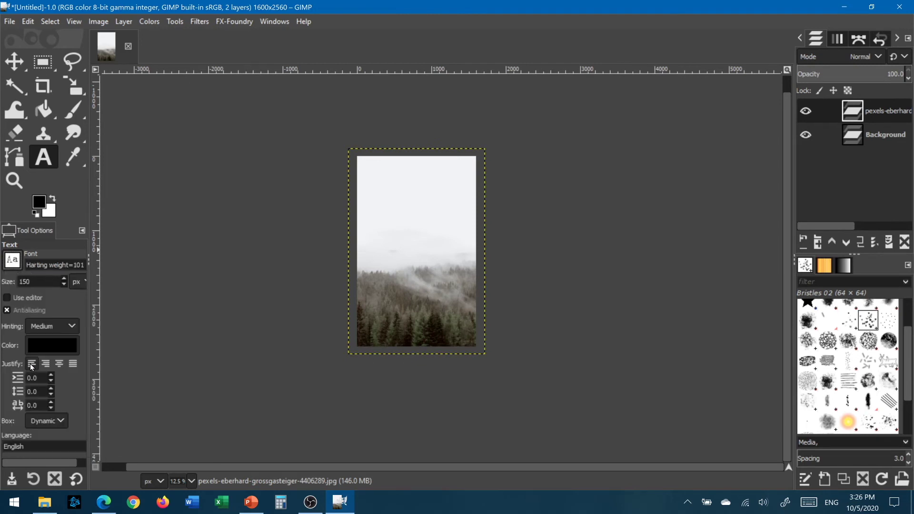
left_click(396, 162)
left_click_drag(436, 179, 446, 185)
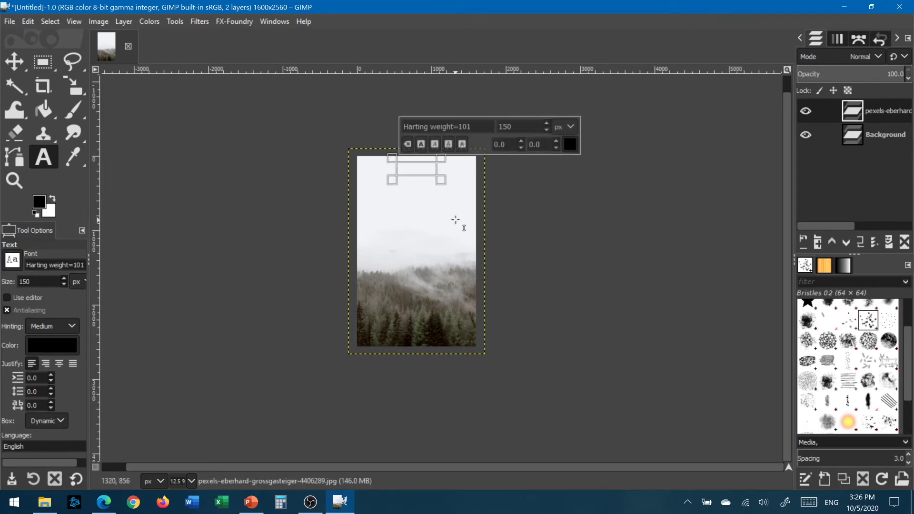
type("The")
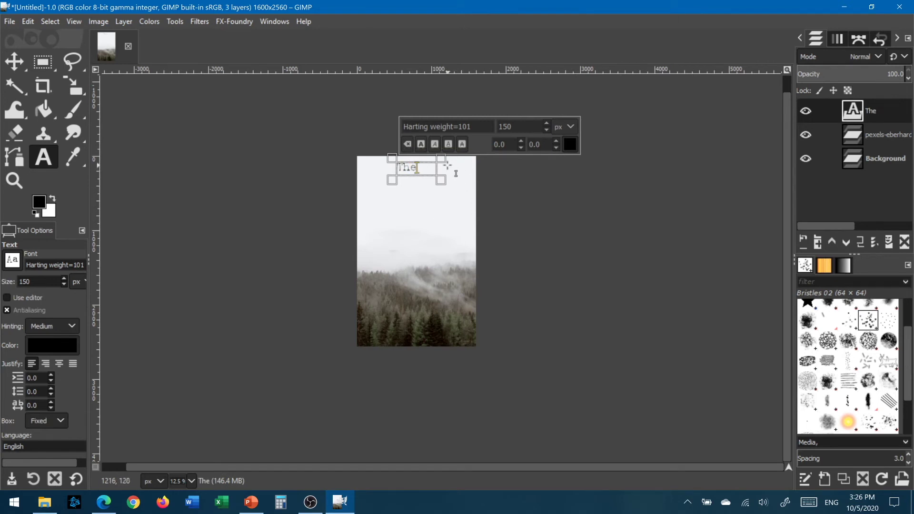
key("BackSpace")
key("BackSpace")
key("BackSpace")
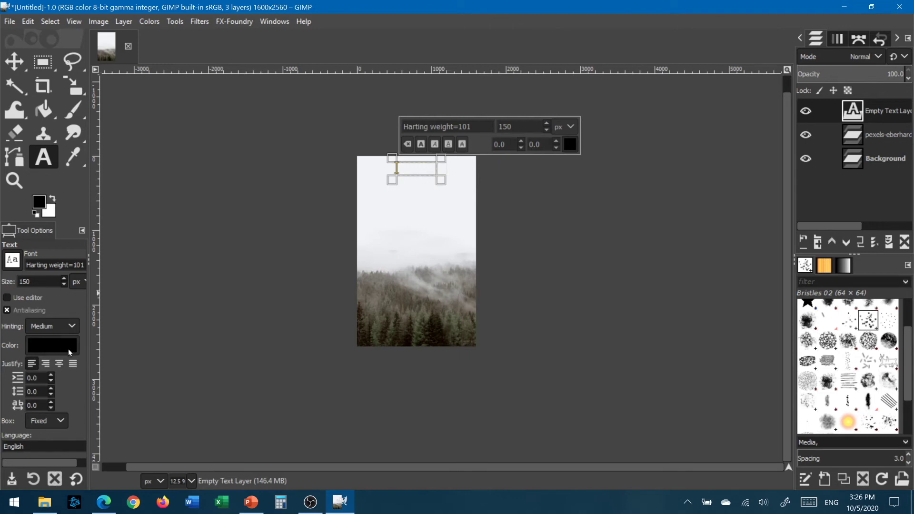
left_click(59, 364)
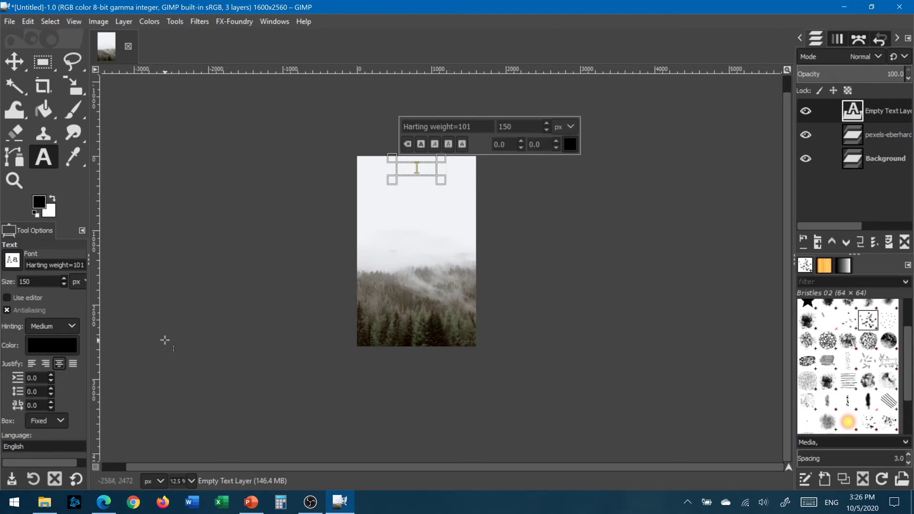
Type 'The' in a text box at the top of the cover.
key("shift+t")
key("e")
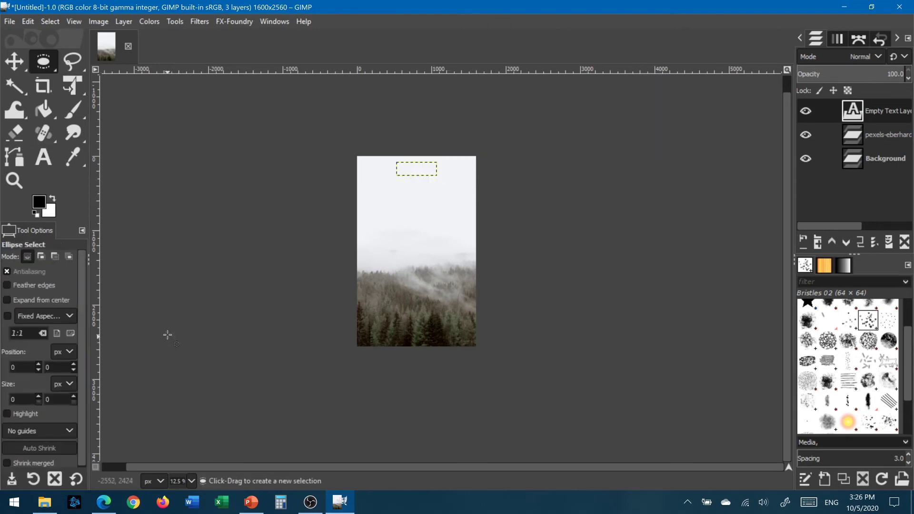
left_click(412, 168)
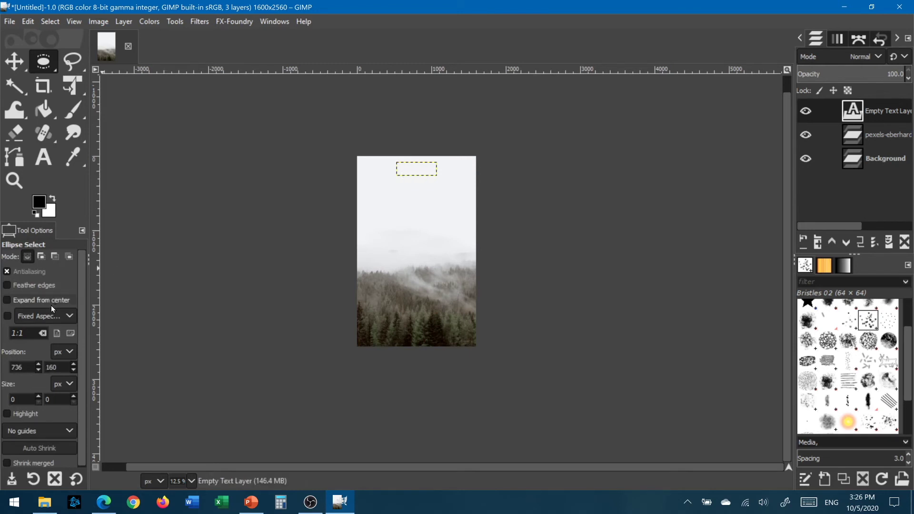
left_click(41, 162)
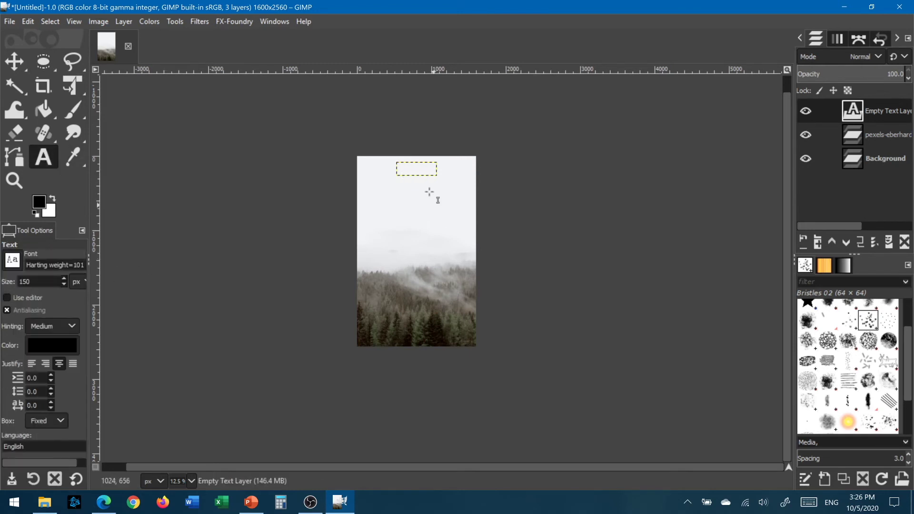
left_click(413, 176)
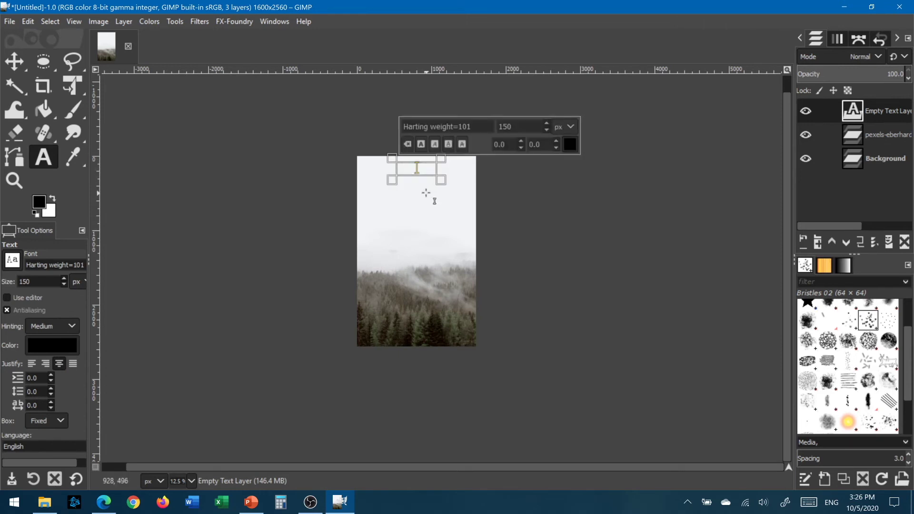
type("The")
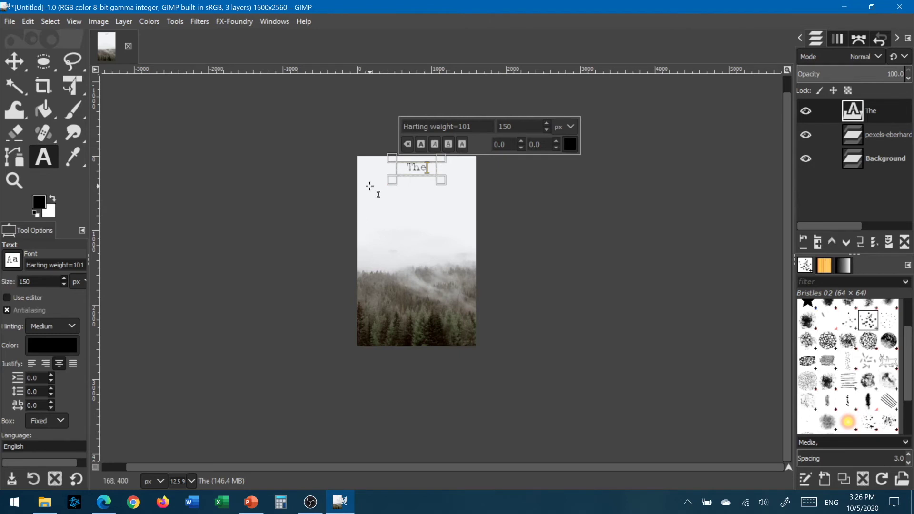
left_click_drag(369, 186, 465, 223)
Type 'Forest' in the second text box below 'The'.
type("F")
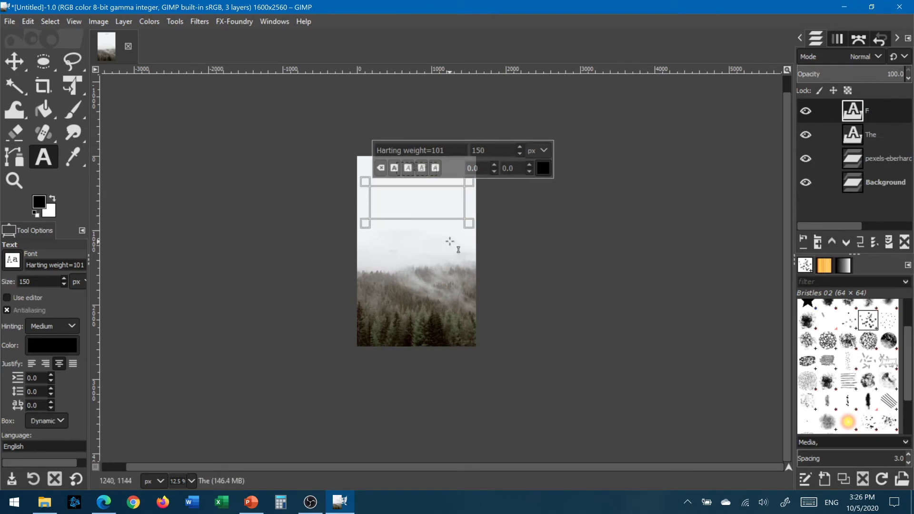
type("orest")
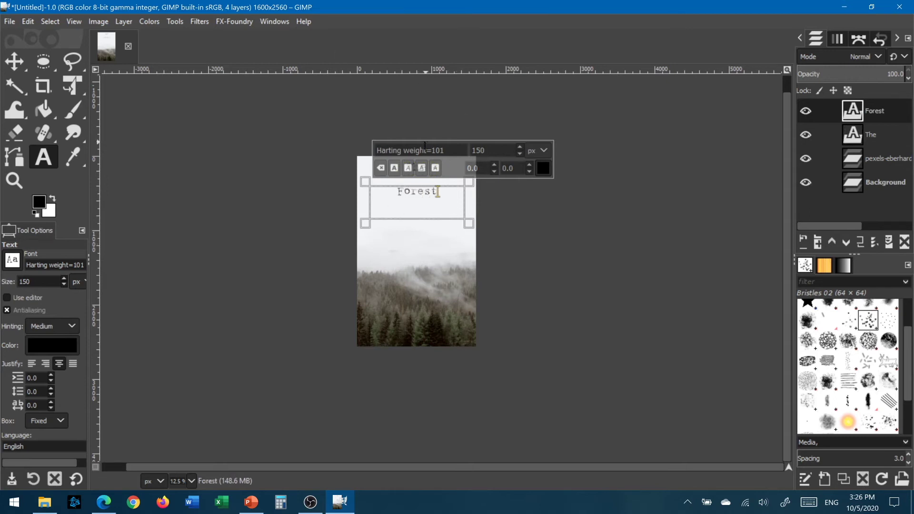
left_click(396, 241)
Type 'Author' in a third text box below 'Forest', fixing a mistyped letter.
left_click_drag(399, 243, 447, 262)
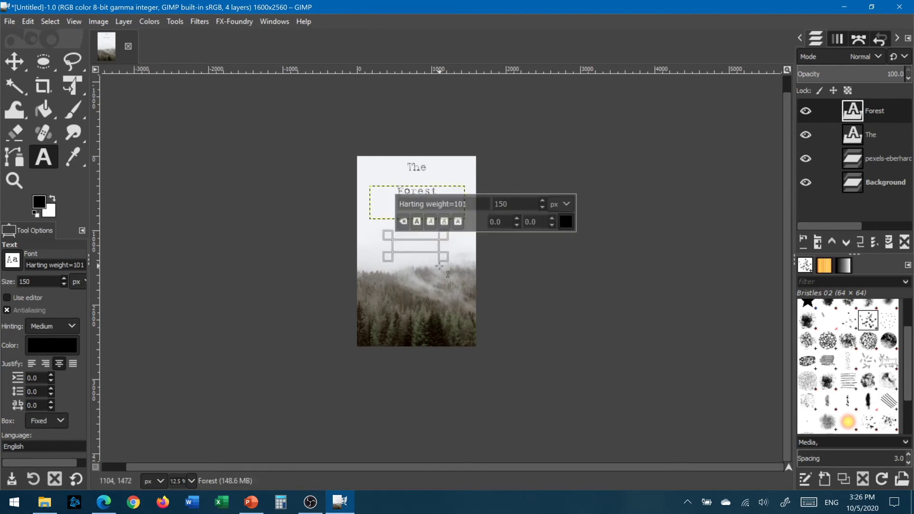
type("B")
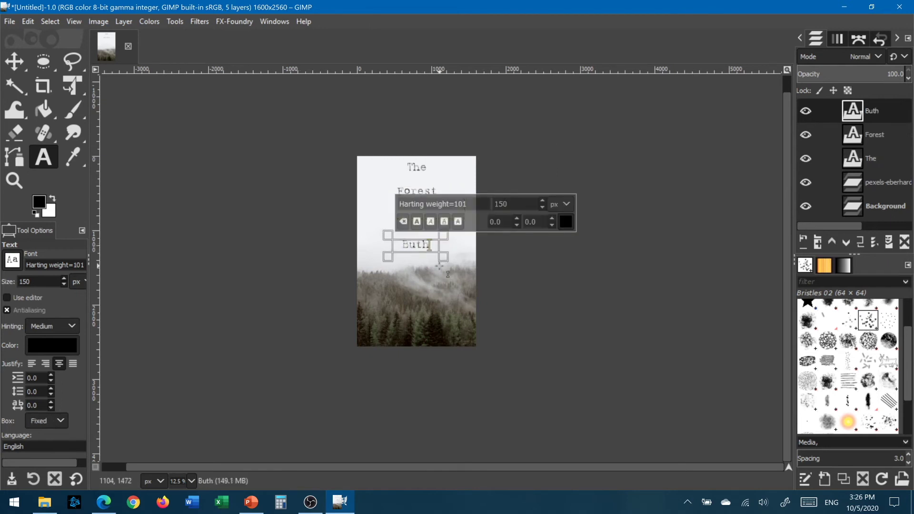
key("BackSpace")
type("Author")
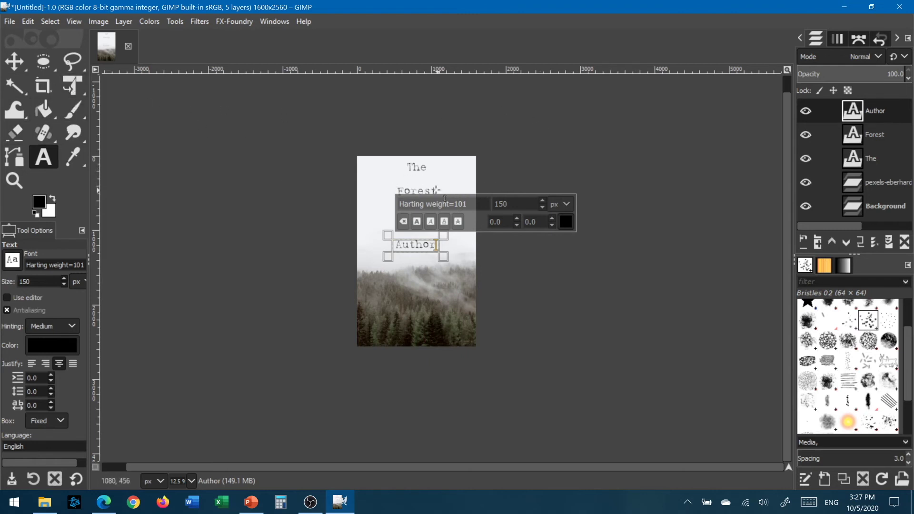
left_click(884, 137)
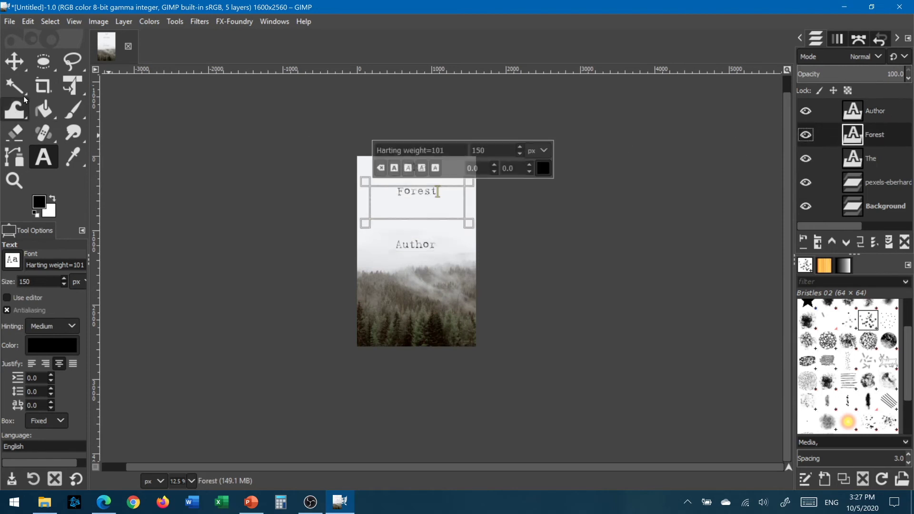
Scale the Forest title up to 3249 × 479 px and nudge it slightly higher.
left_click_drag(363, 230, 368, 205)
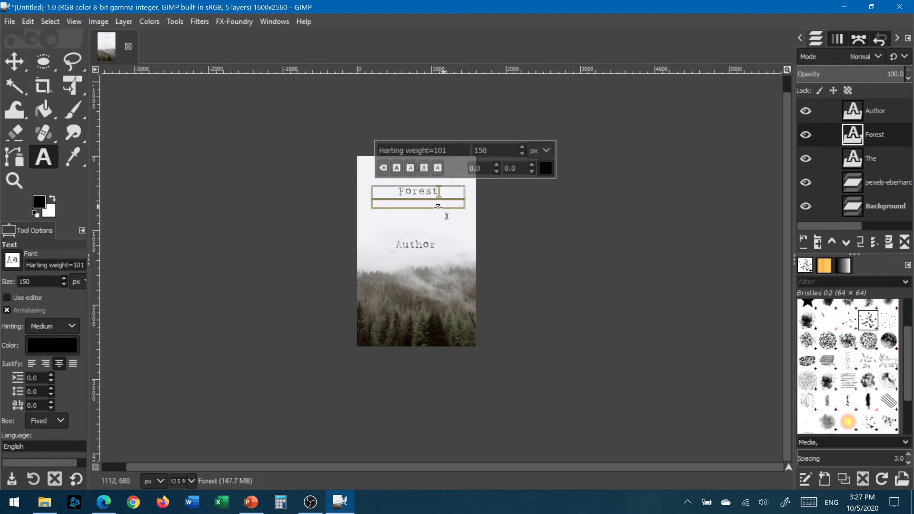
right_click(78, 91)
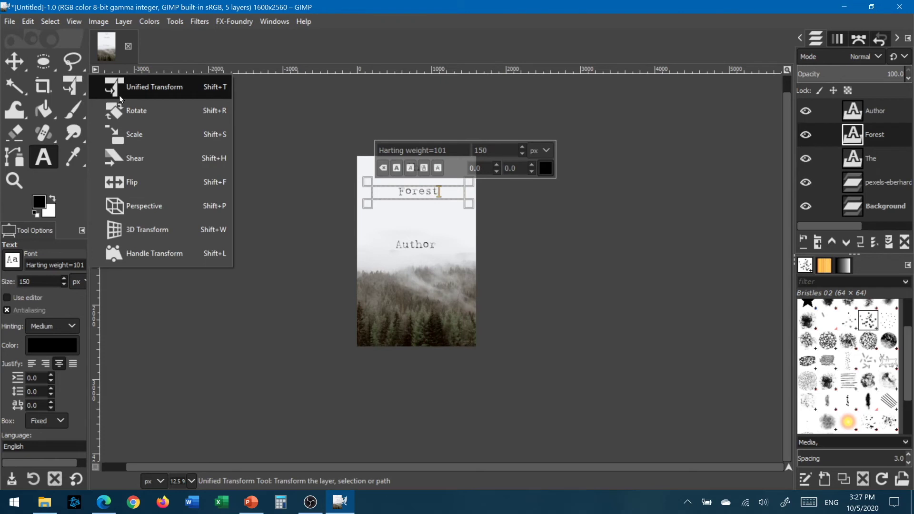
left_click(138, 134)
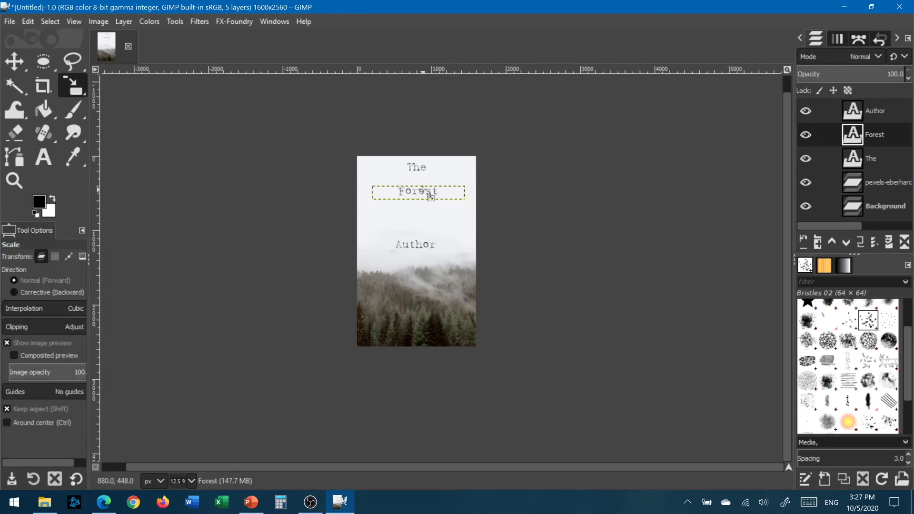
left_click(420, 191)
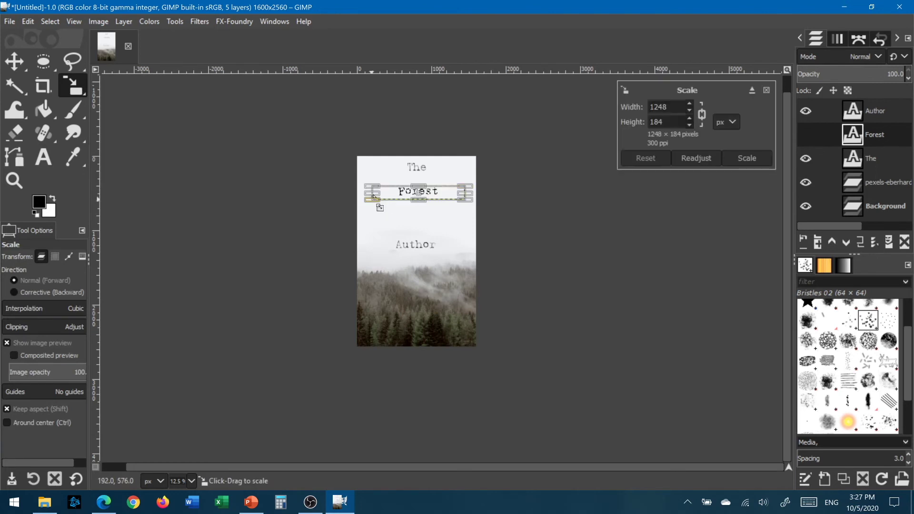
left_click_drag(375, 196, 338, 240)
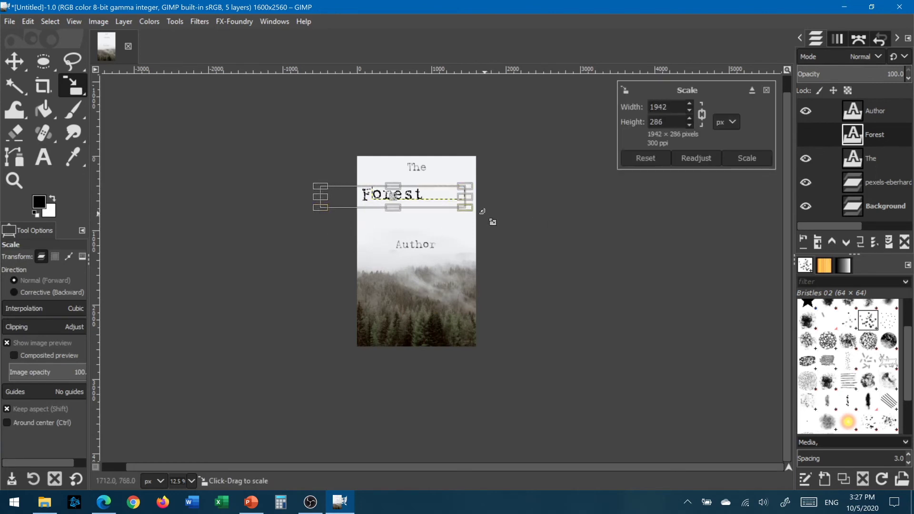
left_click_drag(468, 209, 549, 255)
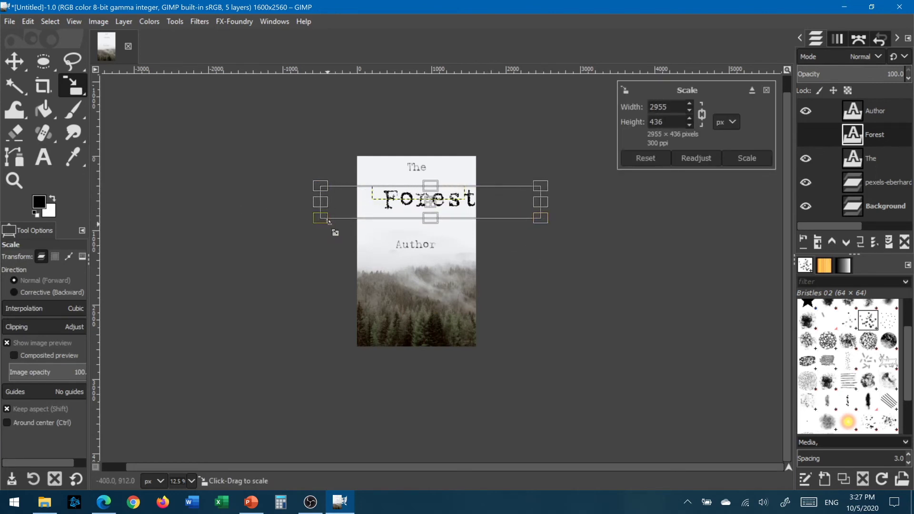
left_click_drag(328, 221, 307, 230)
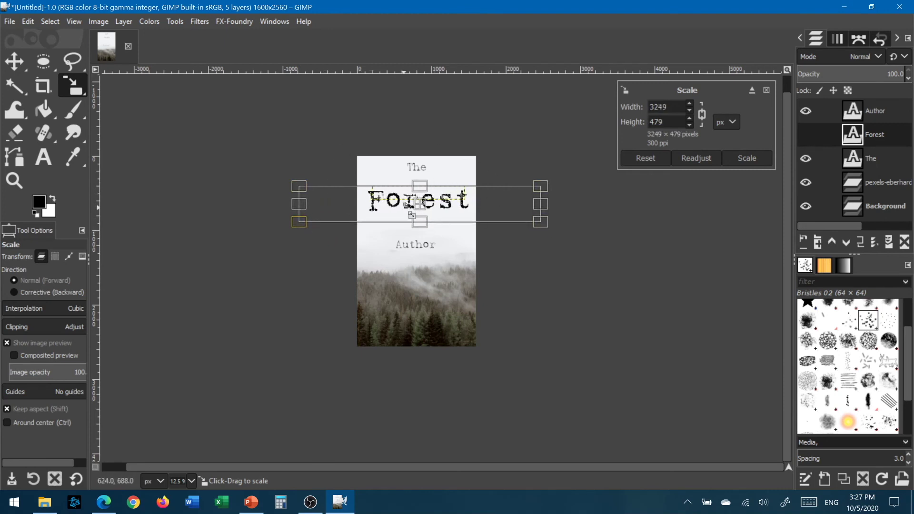
left_click_drag(426, 212, 425, 202)
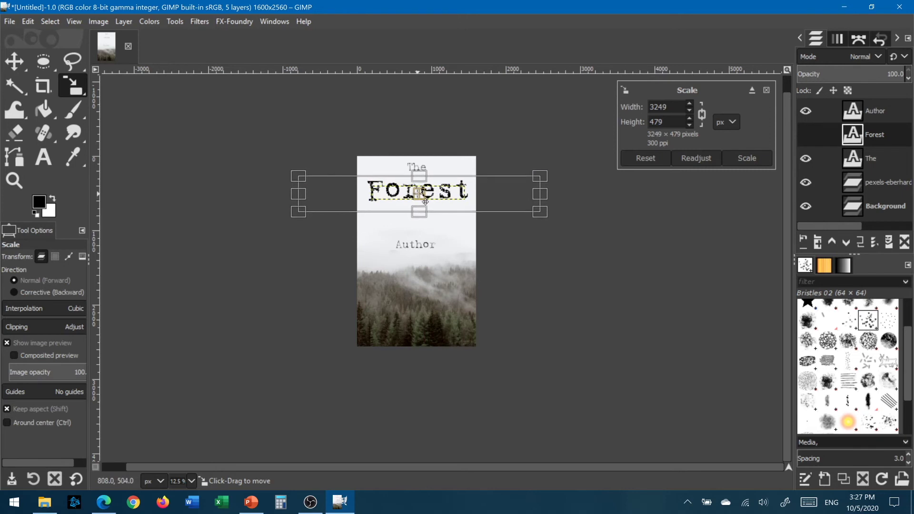
left_click(747, 159)
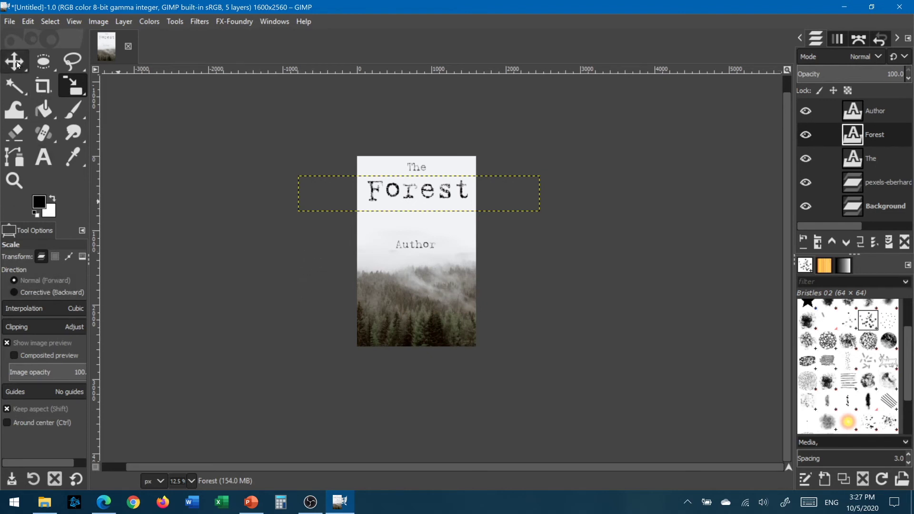
left_click(14, 61)
Centre the Forest, The and Author text layers horizontally relative to the image.
mouse_move(14, 61)
left_click(68, 86)
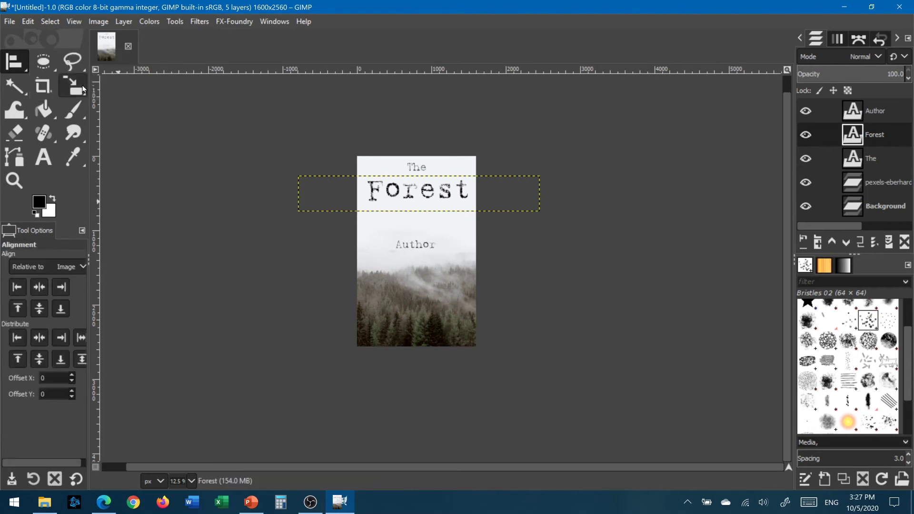
left_click(451, 195)
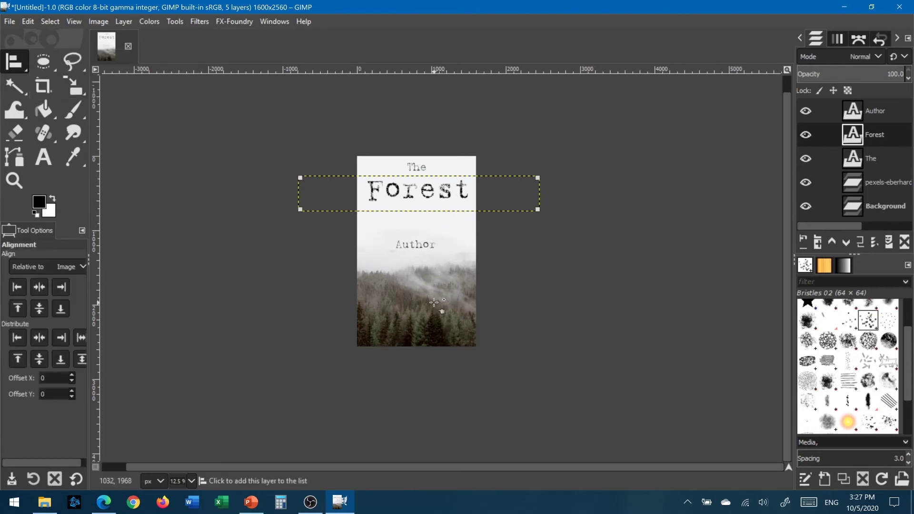
left_click(39, 287)
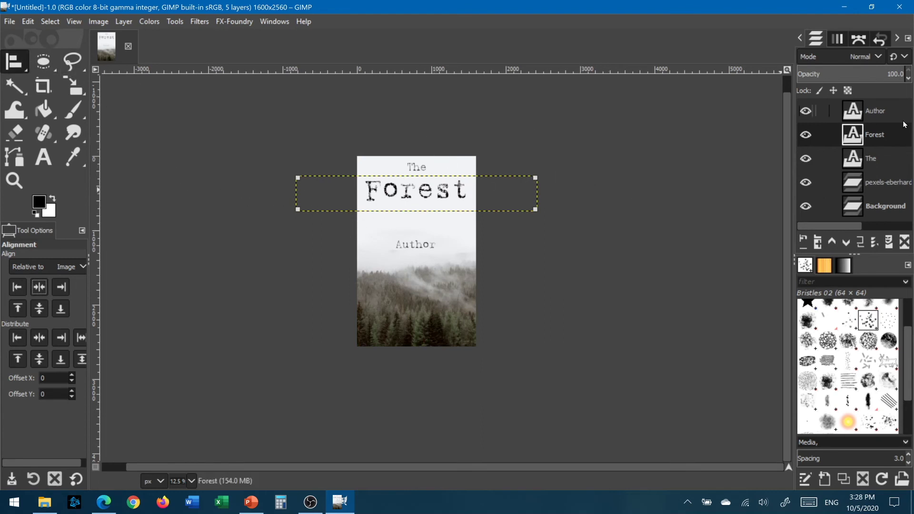
left_click(872, 155)
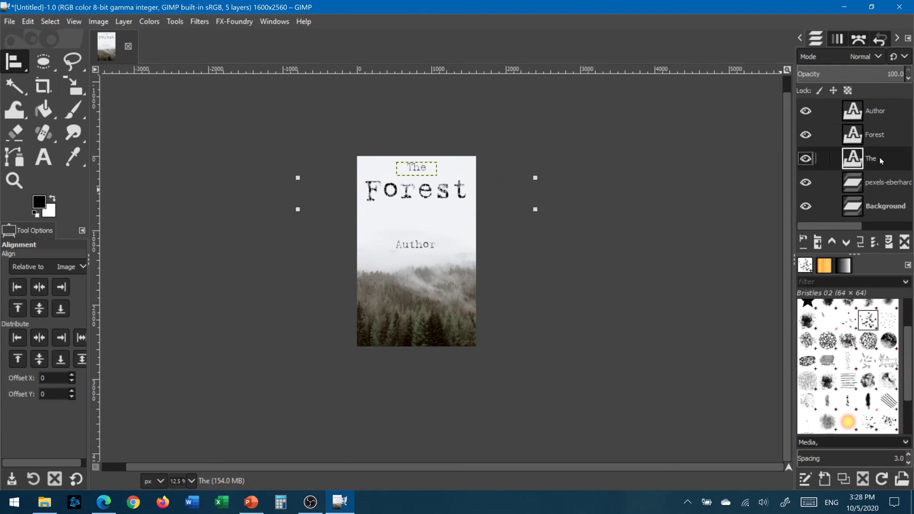
left_click(40, 288)
left_click(235, 212)
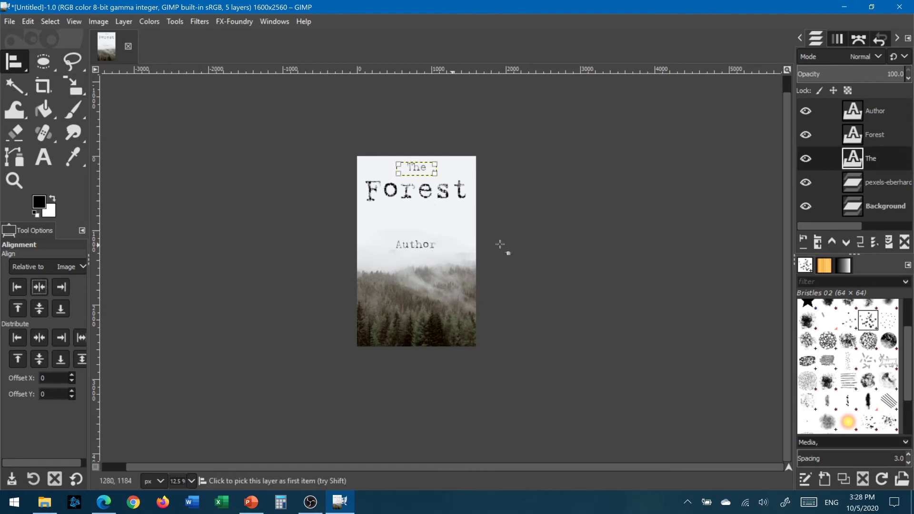
left_click(877, 111)
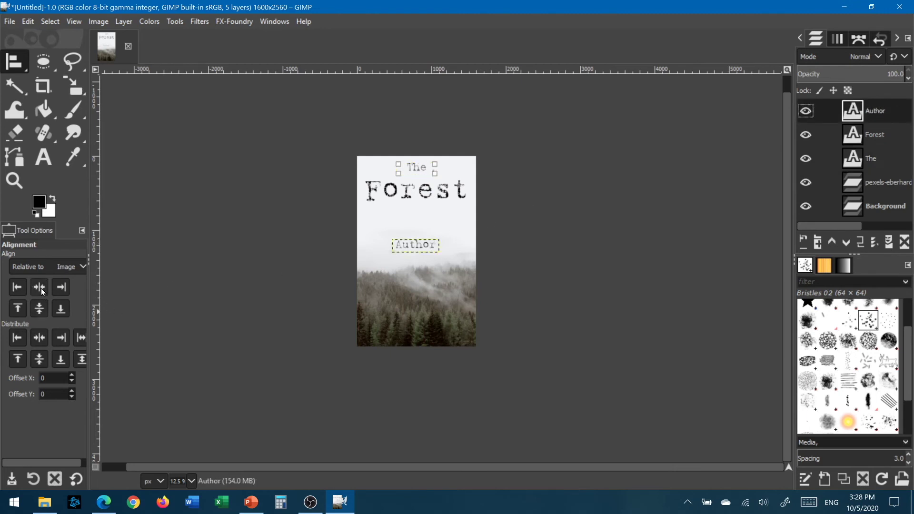
left_click(437, 251)
left_click(39, 287)
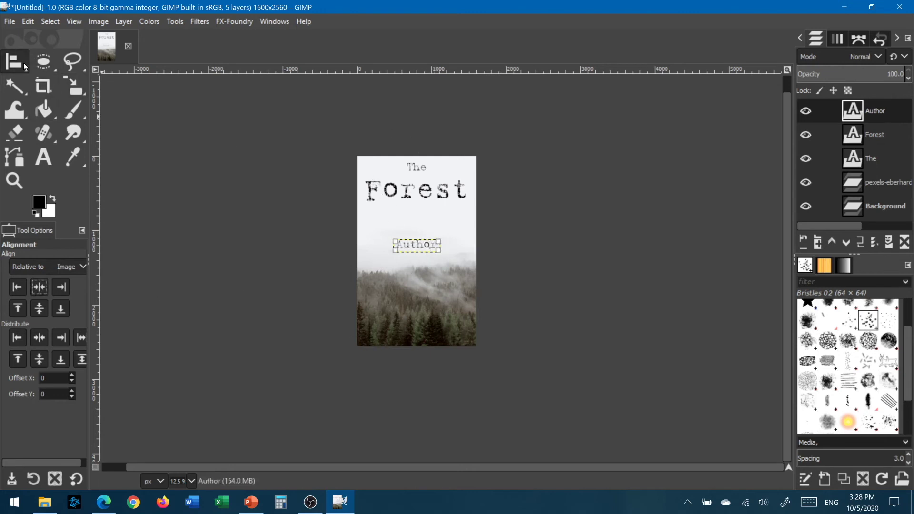
left_click_drag(24, 62, 70, 64)
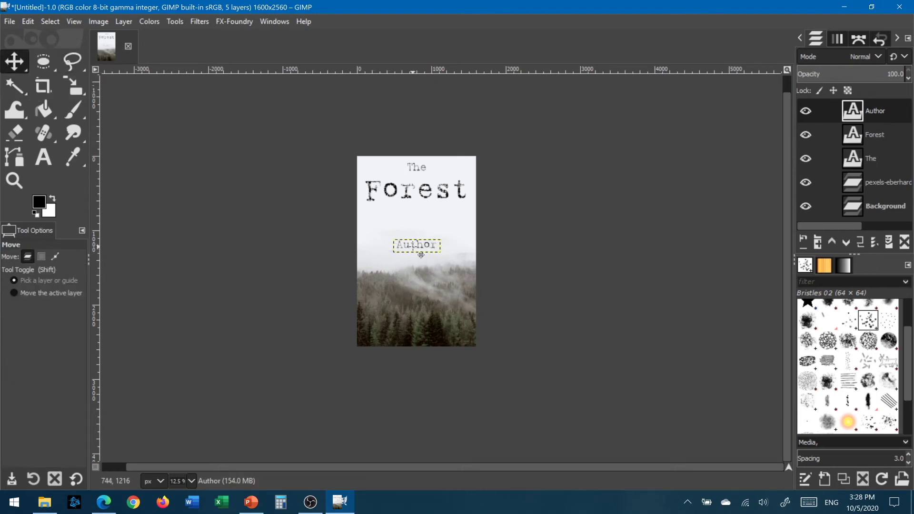
Move the Author text up about 264 px and open the New Layer dialog.
left_click_drag(421, 255, 423, 234)
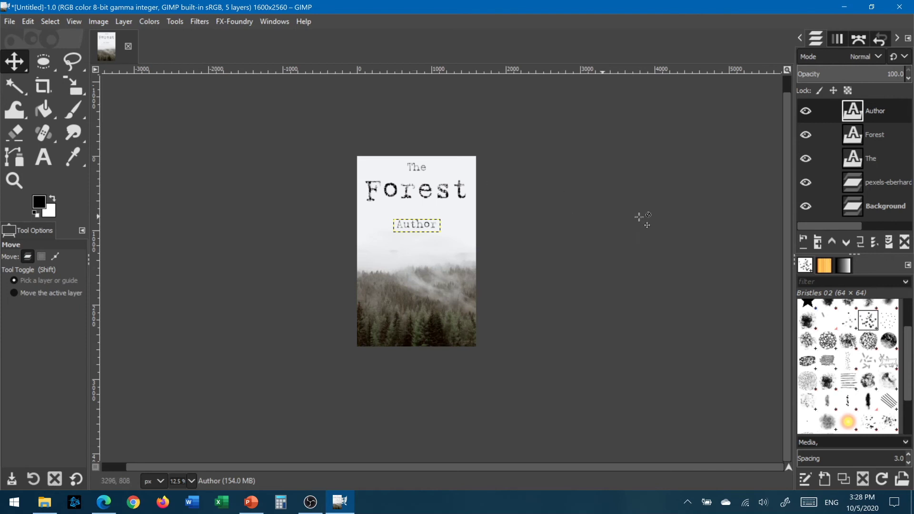
left_click(800, 245)
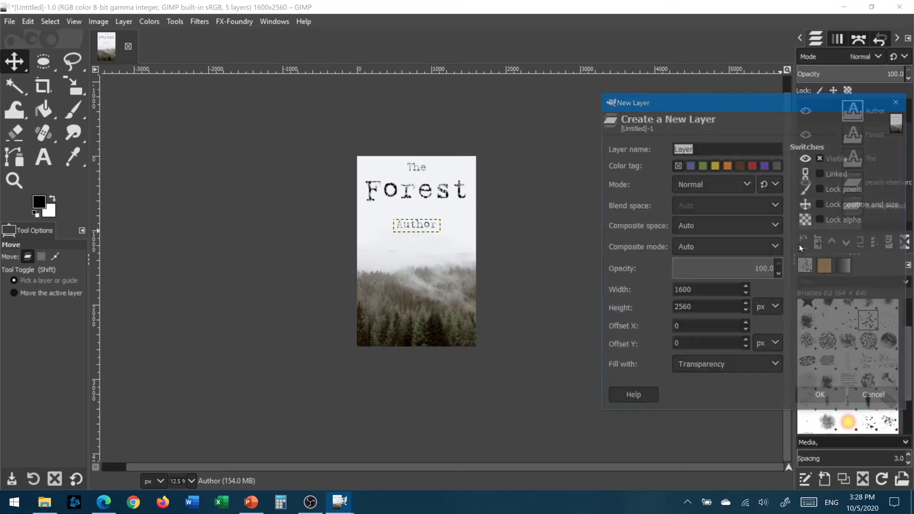
Add a transparent layer and rectangle-select a 1392 × 88 px band under the Forest title.
left_click(811, 397)
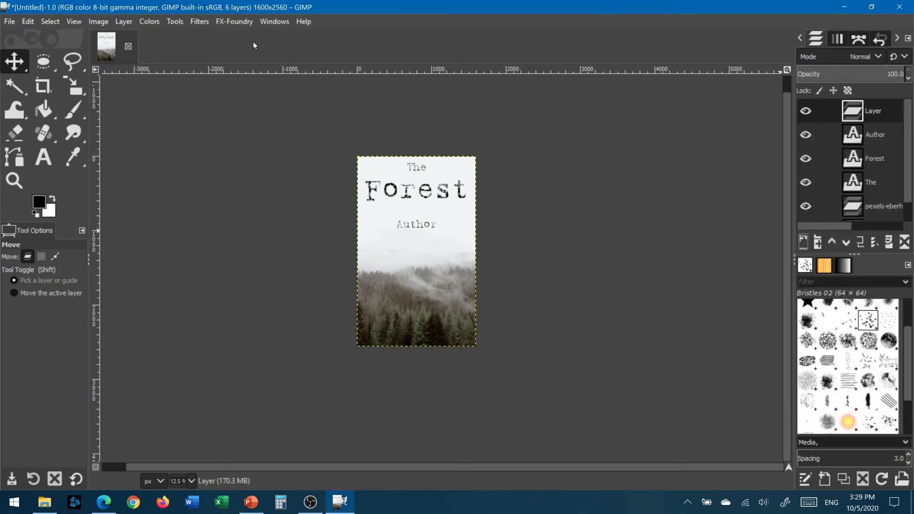
left_click(39, 62)
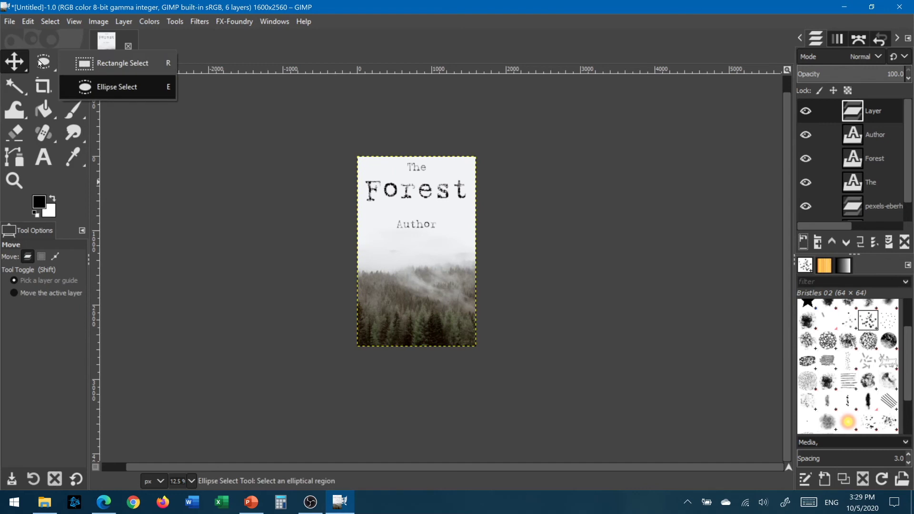
left_click(116, 64)
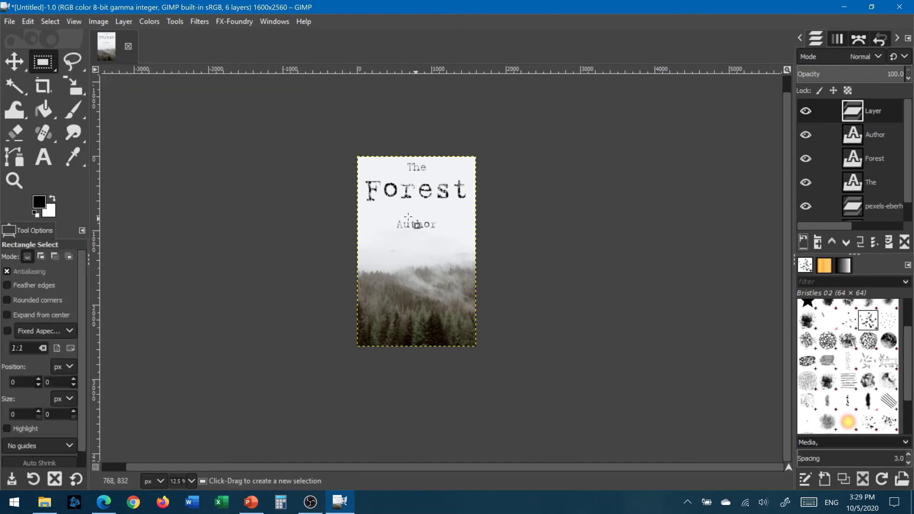
left_click_drag(366, 205, 469, 211)
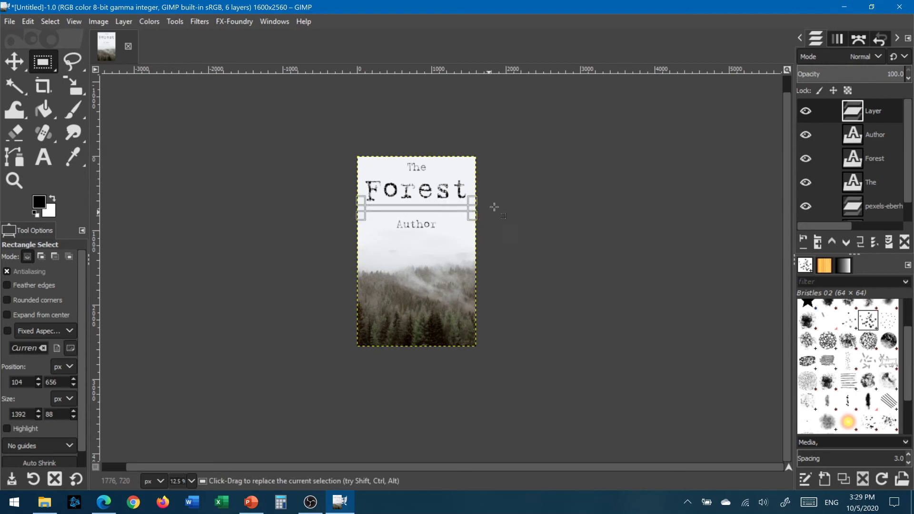
Change the foreground colour from black to a red-orange muted brown, hex 94553e.
left_click(42, 204)
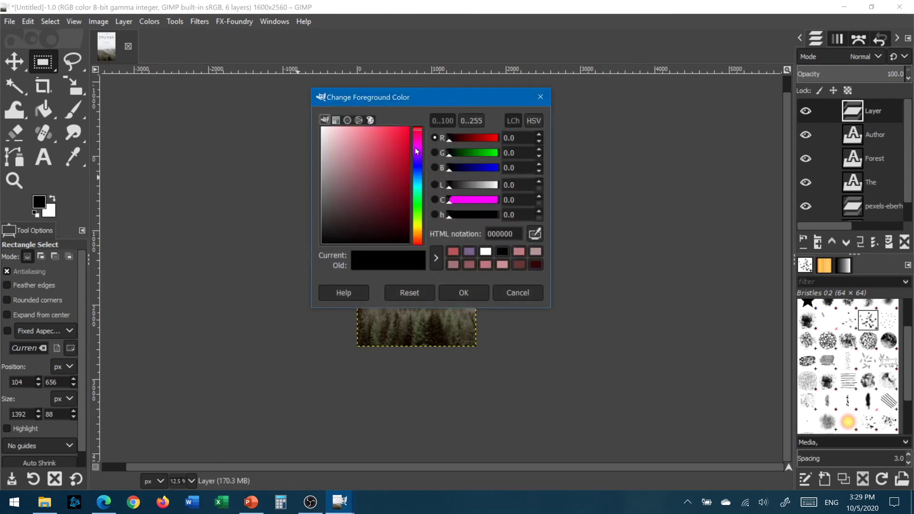
left_click_drag(419, 242, 420, 239)
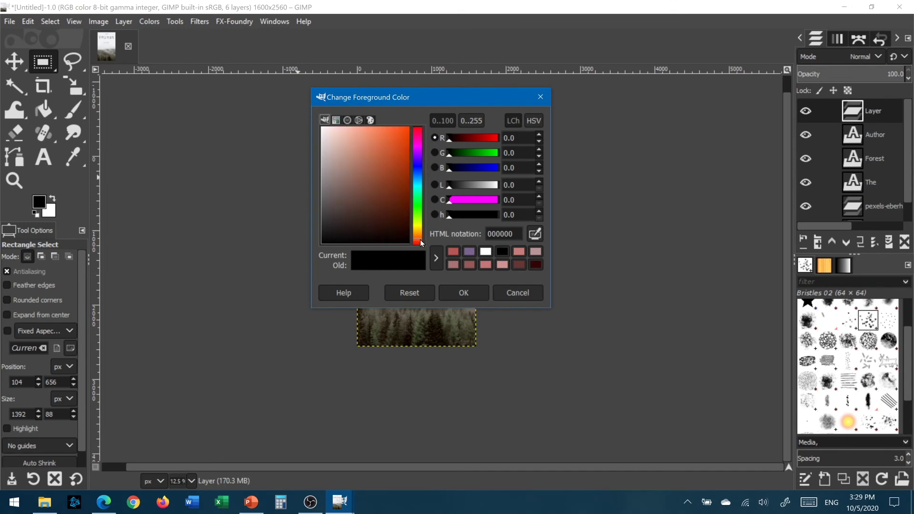
left_click_drag(376, 175, 411, 127)
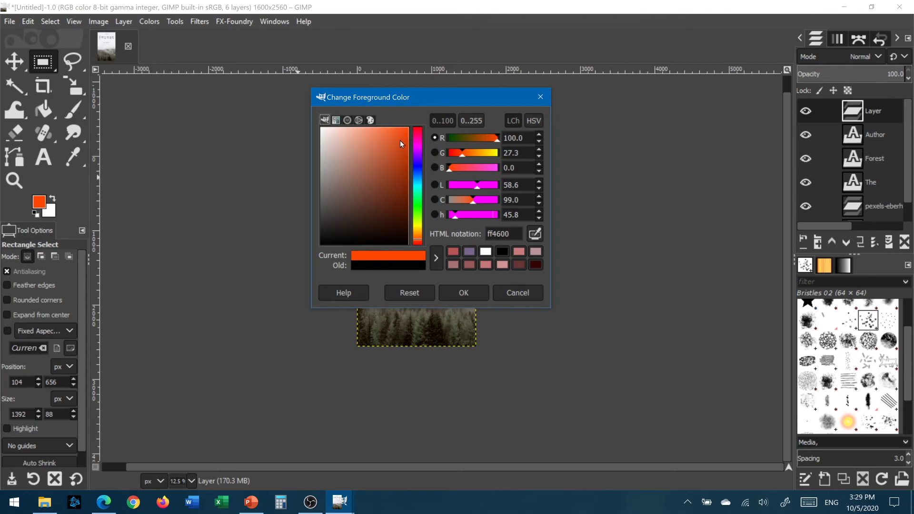
left_click_drag(401, 144, 386, 174)
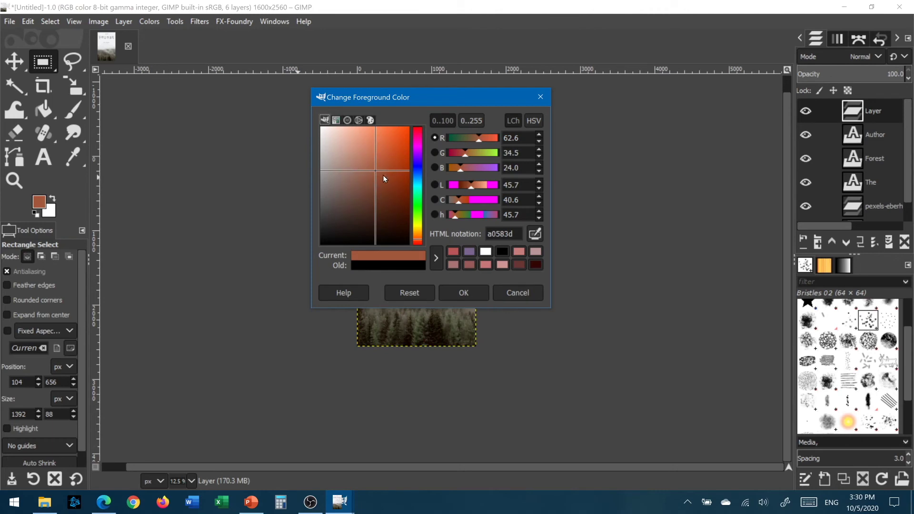
mouse_move(384, 176)
left_mouse_down()
mouse_move(372, 176)
mouse_move(381, 162)
left_mouse_up()
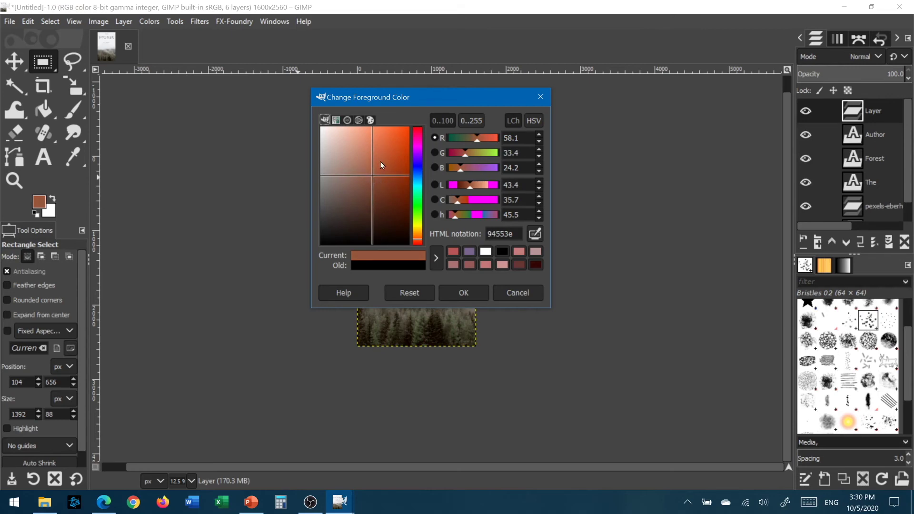
left_click(463, 293)
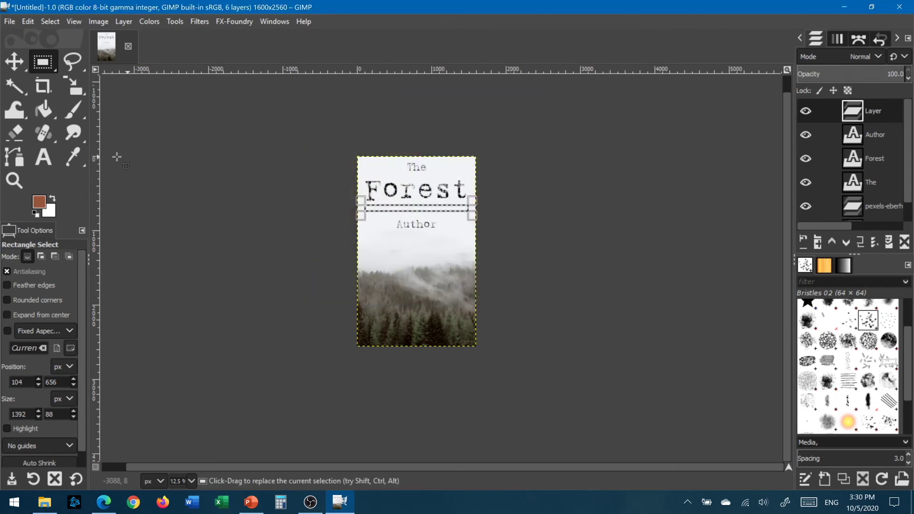
Bucket-fill the rectangular band beneath the Forest title with the brown colour.
left_click(44, 108)
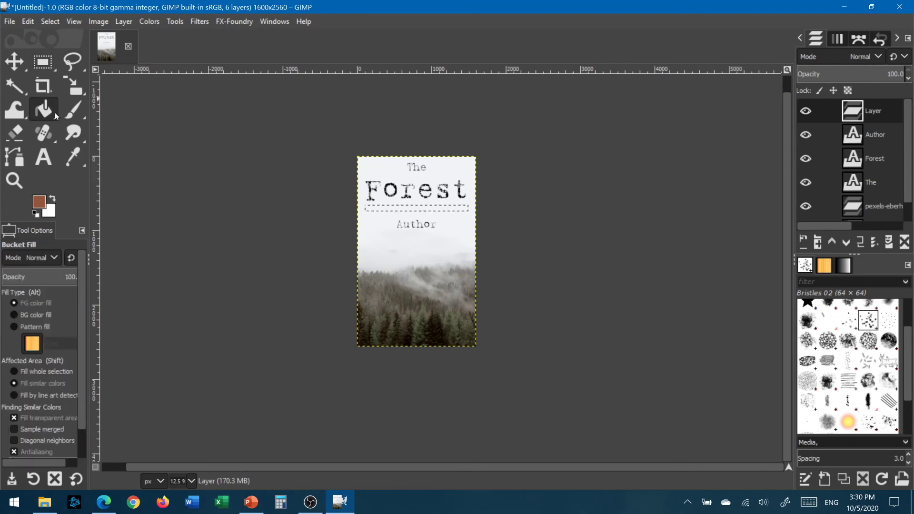
left_click(410, 207)
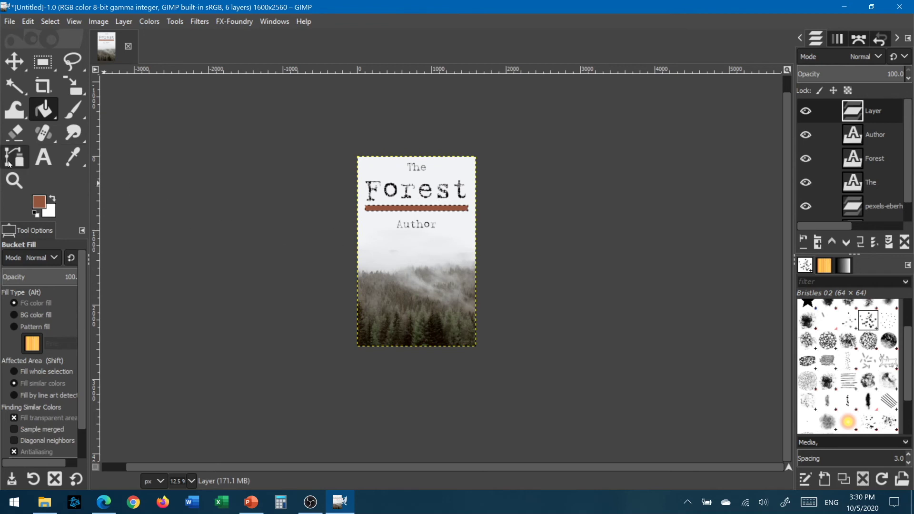
left_click(14, 136)
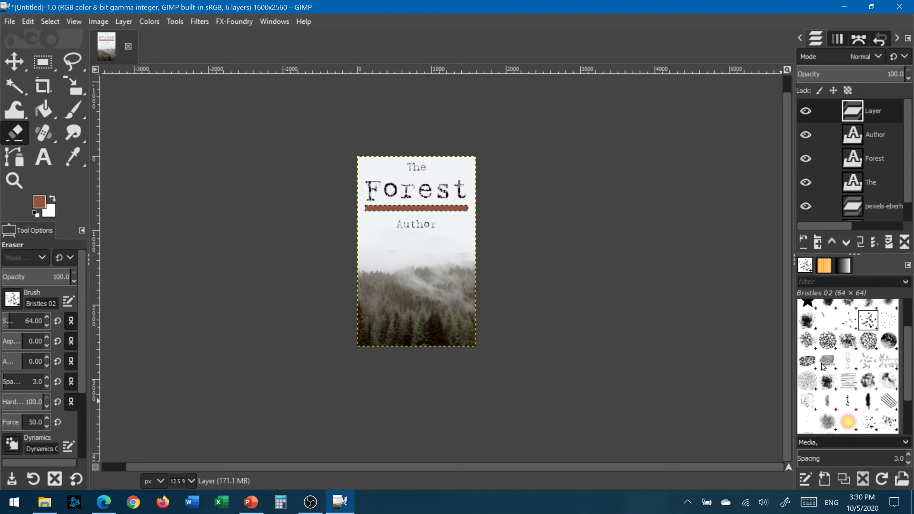
Set up the Eraser with the Bristles 02 brush at size 64.
scroll(833, 379, "up", 1)
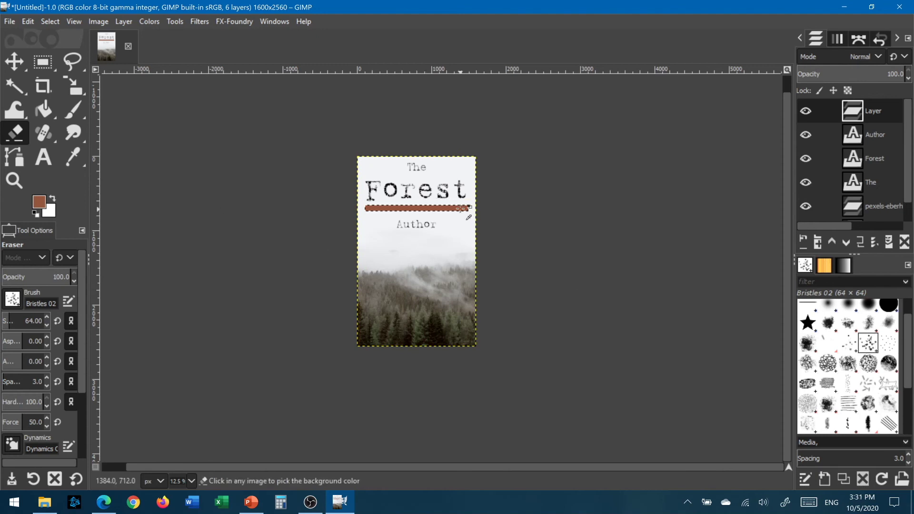
scroll(457, 212, "up", 4, "ctrl")
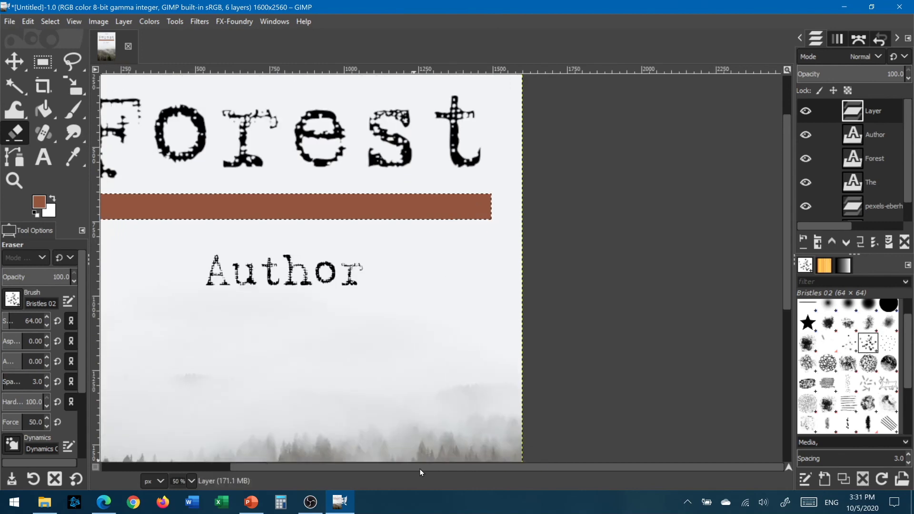
Erode the left end, right end and middle of the brown bar with bristle-eraser strokes.
left_click_drag(419, 468, 355, 467)
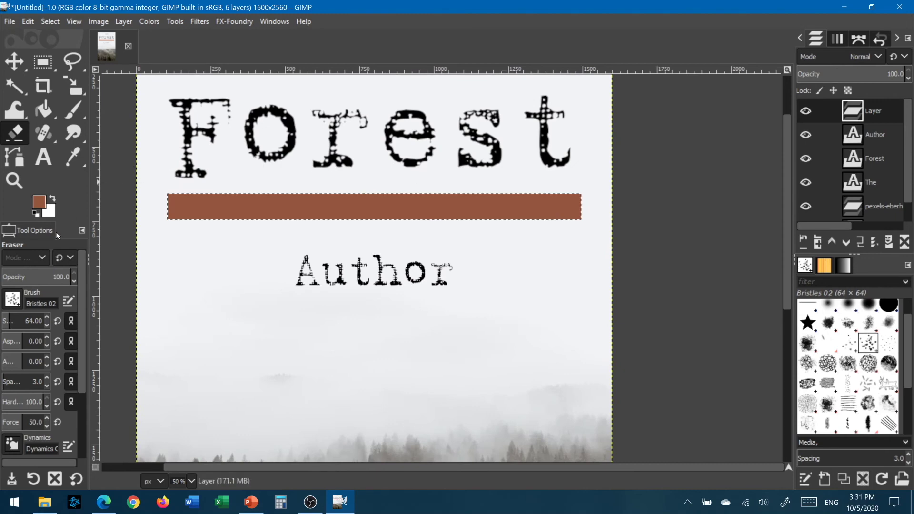
left_click(166, 215)
mouse_move(167, 215)
left_mouse_down()
mouse_move(174, 188)
mouse_move(162, 197)
mouse_move(176, 222)
mouse_move(231, 217)
mouse_move(189, 212)
mouse_move(211, 195)
mouse_move(165, 195)
mouse_move(244, 203)
left_mouse_up()
mouse_move(557, 194)
left_mouse_down()
mouse_move(597, 198)
mouse_move(577, 198)
mouse_move(574, 220)
mouse_move(542, 218)
left_mouse_up()
mouse_move(470, 216)
left_mouse_down()
mouse_move(429, 216)
mouse_move(451, 215)
mouse_move(452, 196)
mouse_move(524, 195)
left_mouse_up()
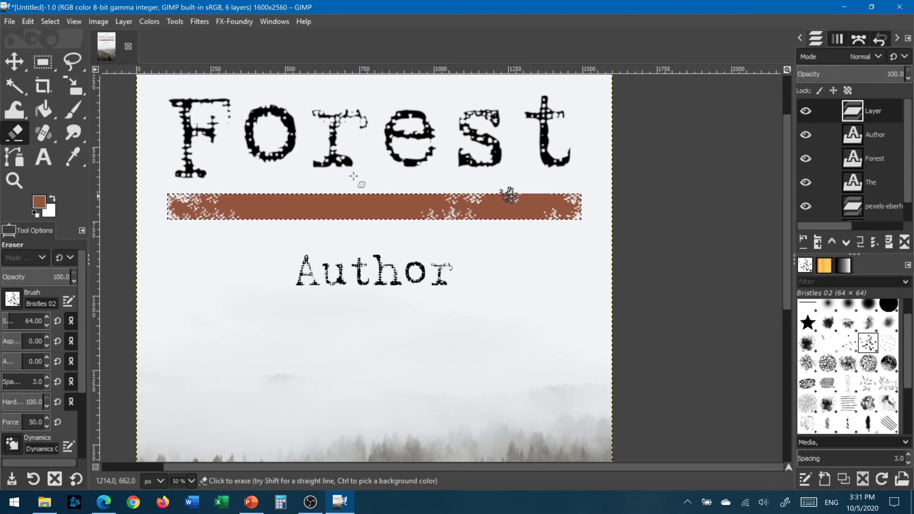
mouse_move(280, 201)
left_mouse_down()
mouse_move(240, 197)
mouse_move(269, 207)
mouse_move(265, 220)
mouse_move(248, 220)
mouse_move(254, 203)
mouse_move(360, 196)
left_mouse_up()
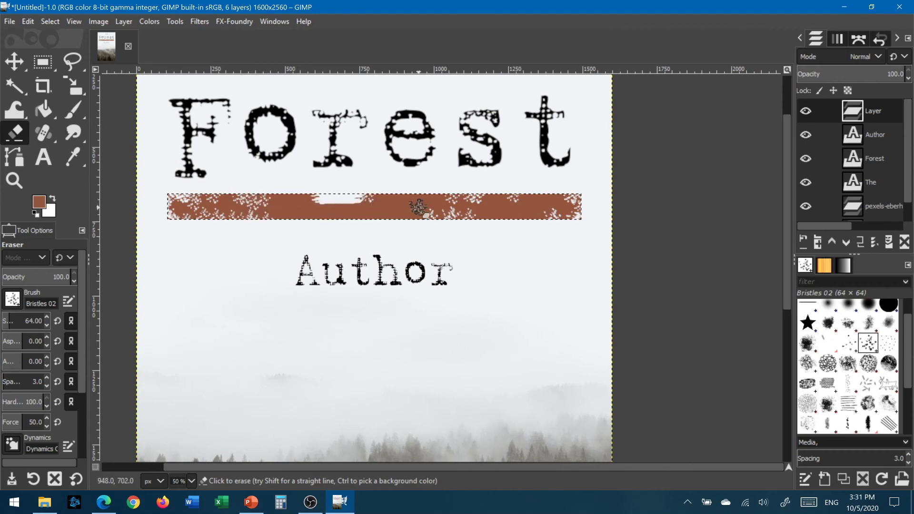
Undo the solid white strip, add finer speckled wear along the bar, and zoom out.
key("ctrl")
key("ctrl+z")
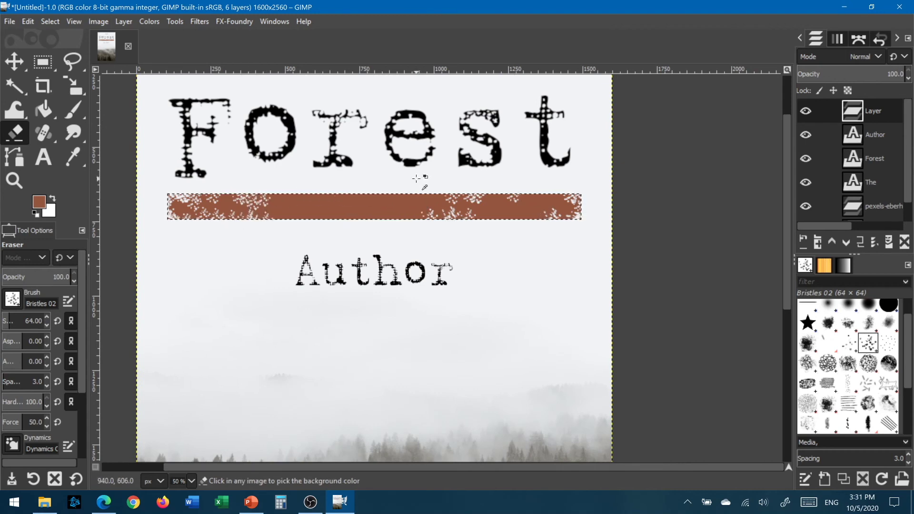
mouse_move(322, 198)
left_mouse_down()
mouse_move(363, 204)
mouse_move(389, 197)
mouse_move(367, 216)
mouse_move(278, 216)
mouse_move(279, 204)
mouse_move(299, 198)
left_mouse_up()
mouse_move(301, 220)
left_mouse_down()
mouse_move(421, 216)
mouse_move(424, 199)
mouse_move(564, 194)
mouse_move(538, 221)
mouse_move(502, 210)
left_mouse_up()
scroll(500, 286, "down", 3)
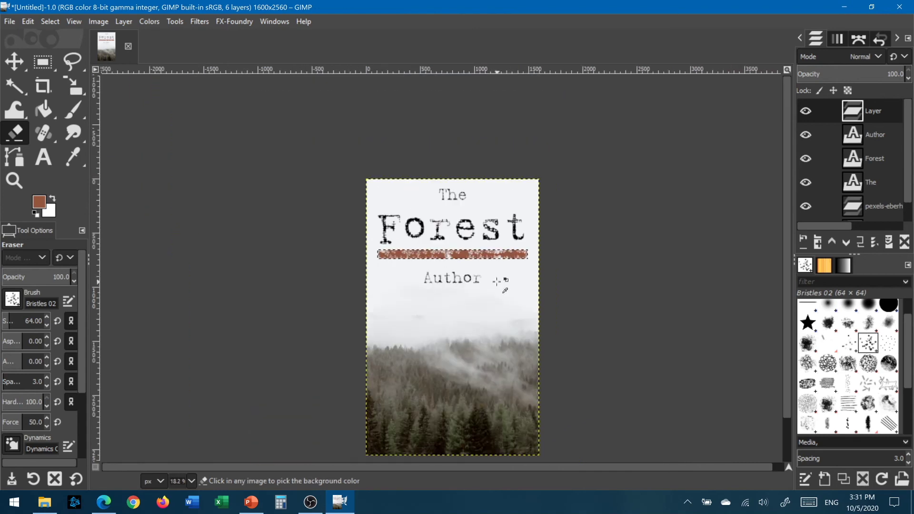
scroll(438, 371, "down", 2)
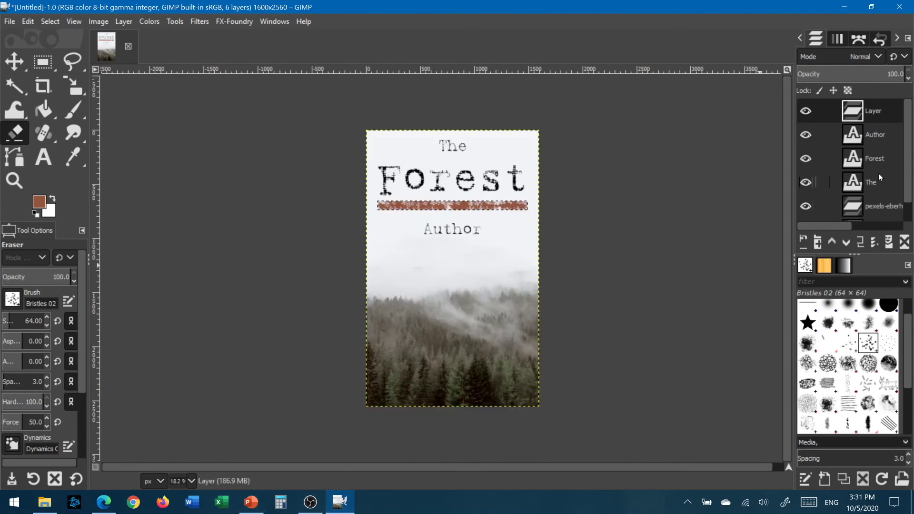
scroll(878, 174, "down", 1)
left_click(879, 210)
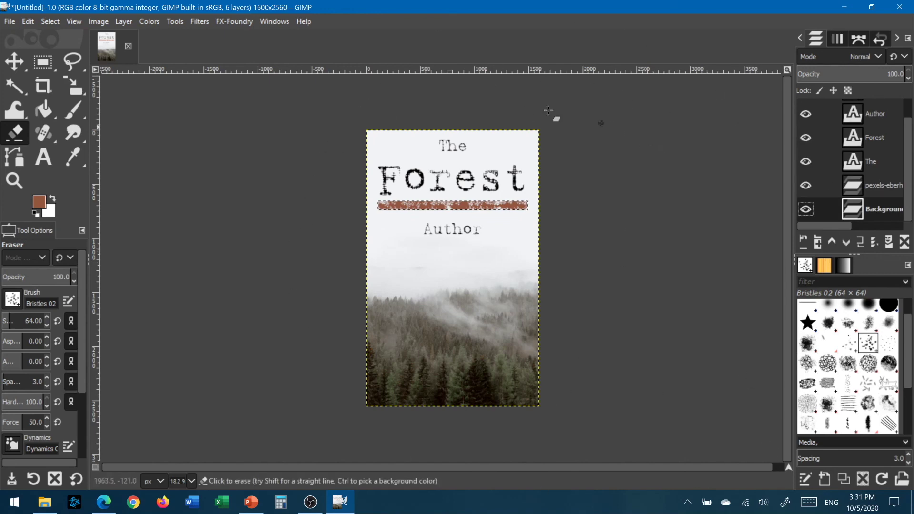
Save the cover project to the Desktop under the name Cover_Design.xcf.
left_click(10, 21)
left_click(22, 129)
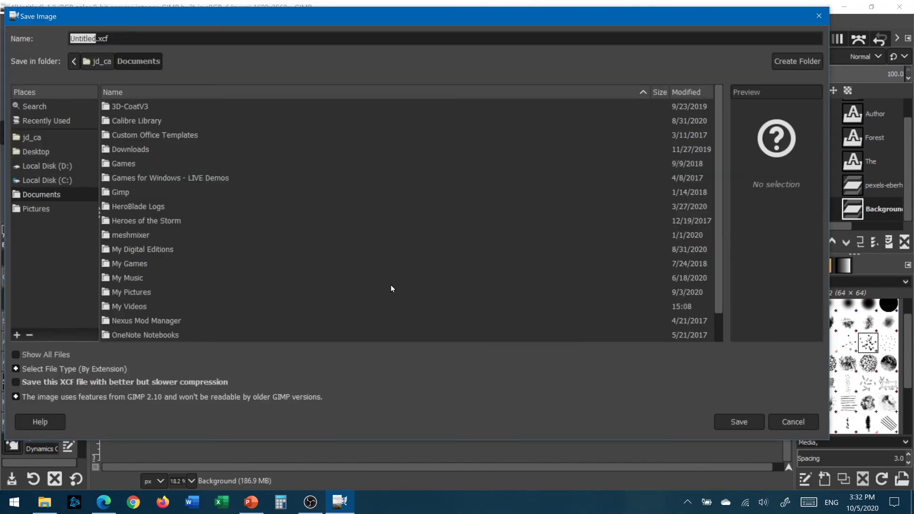
left_click(53, 152)
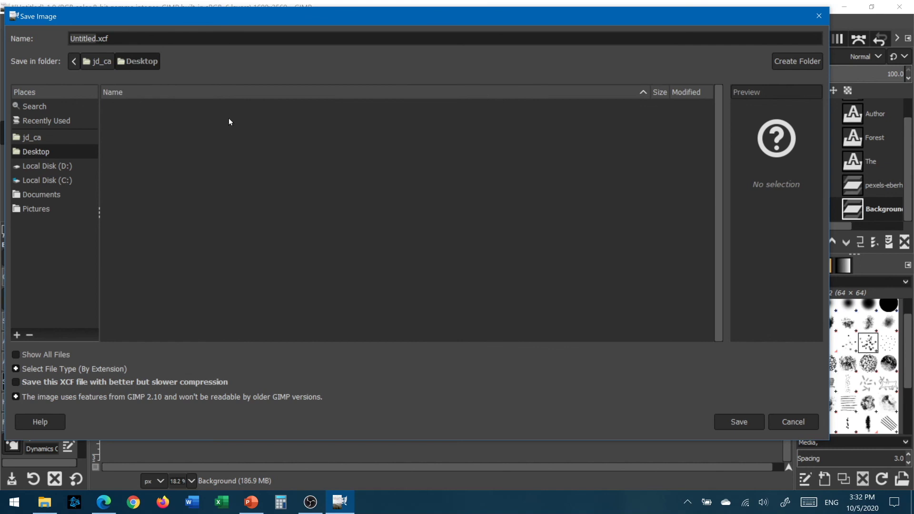
type("Cover_Design")
left_click(747, 421)
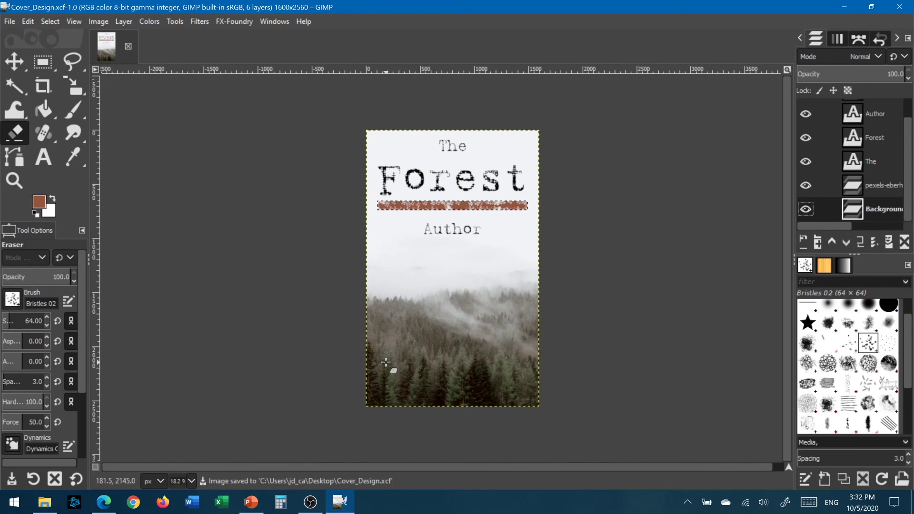
Export the cover as JPEG image Cover_Design.jpg on the Desktop at quality 100.
left_click(9, 23)
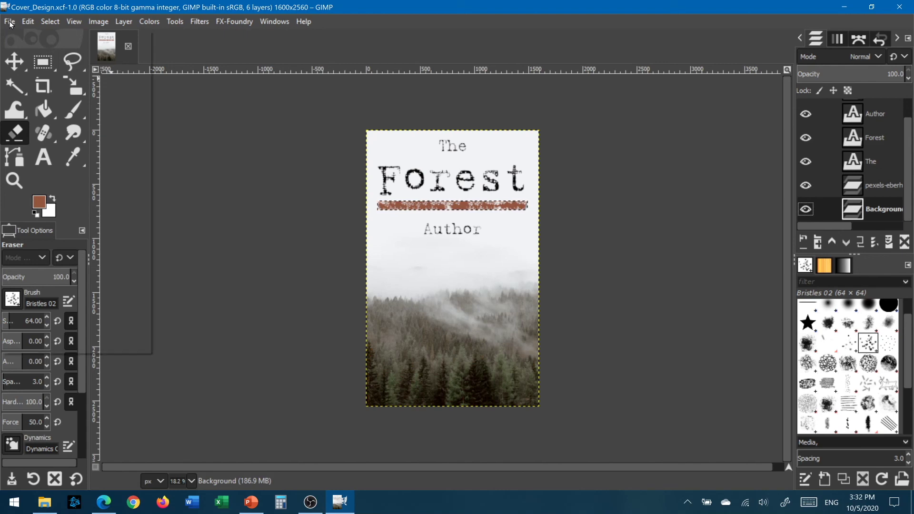
left_click(36, 208)
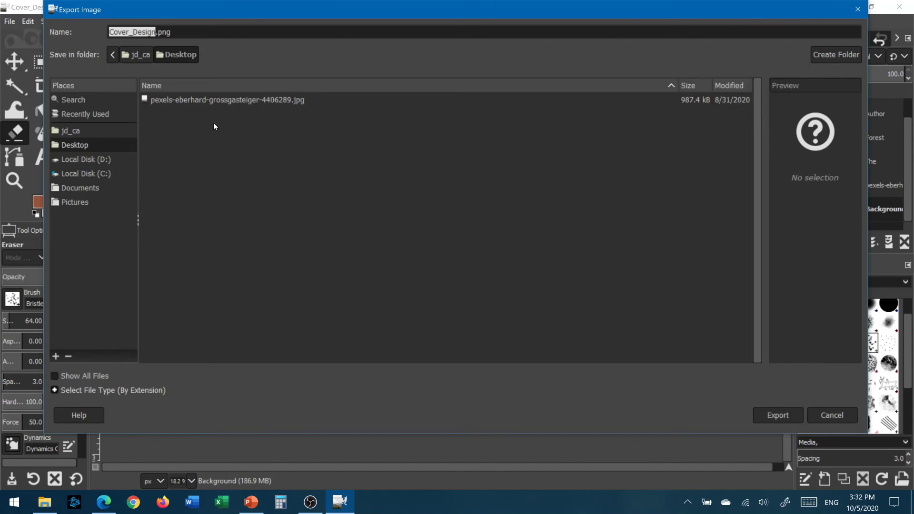
left_click(80, 146)
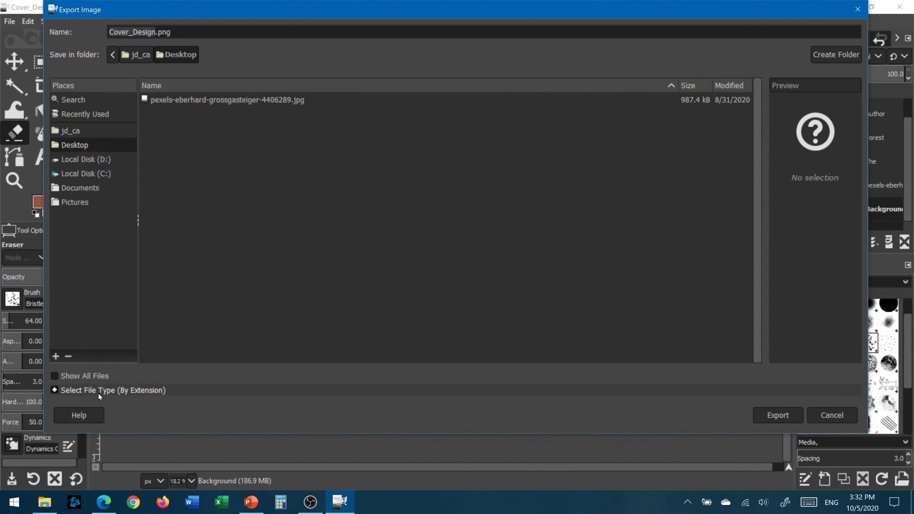
left_click(55, 390)
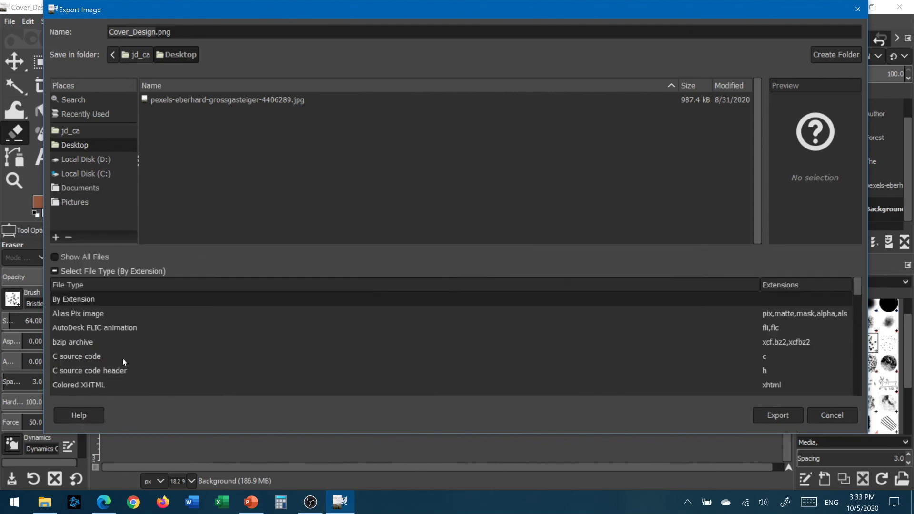
scroll(181, 308, "down", 5)
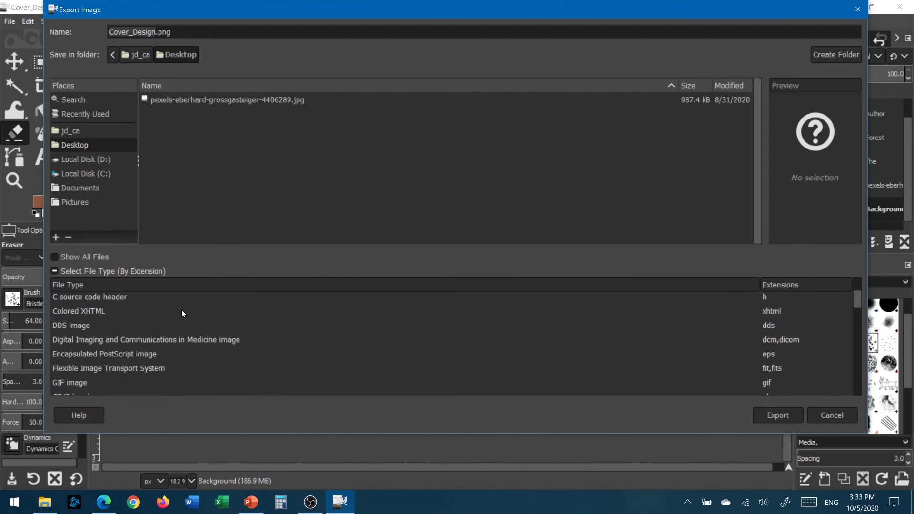
scroll(182, 310, "down", 4)
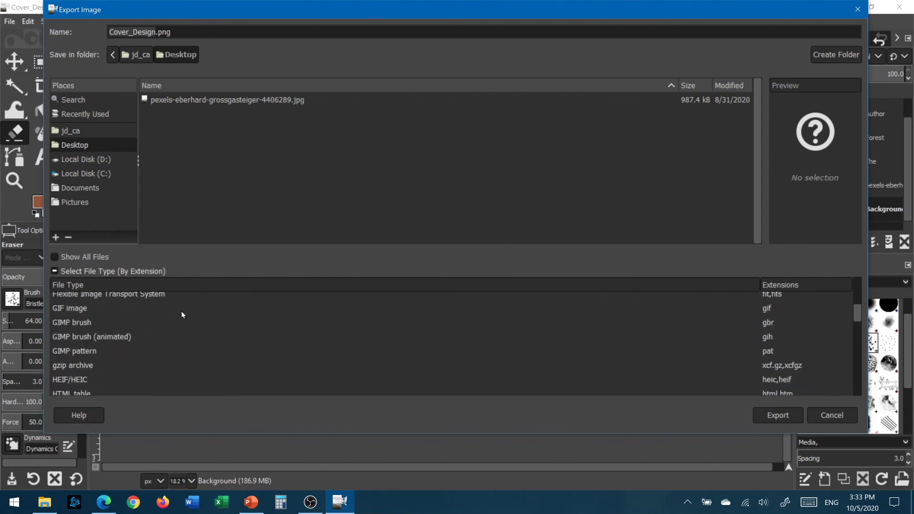
left_click(72, 352)
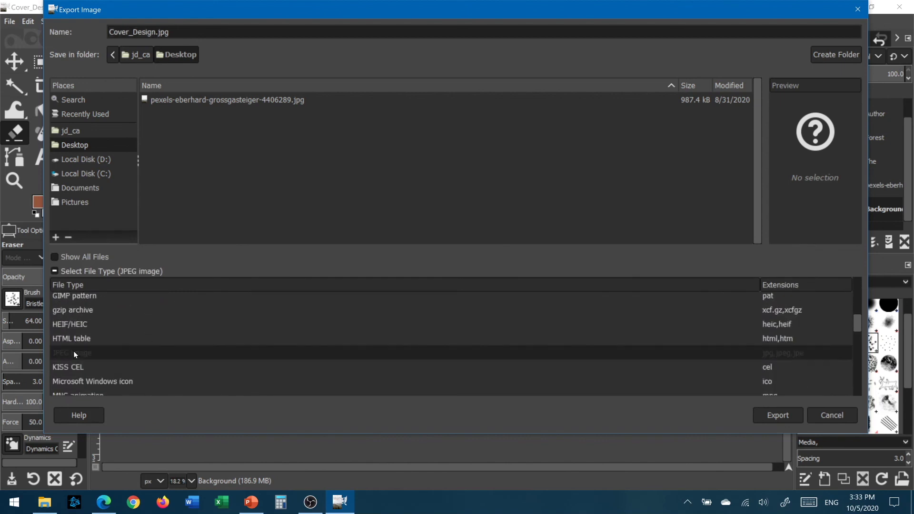
left_click(769, 411)
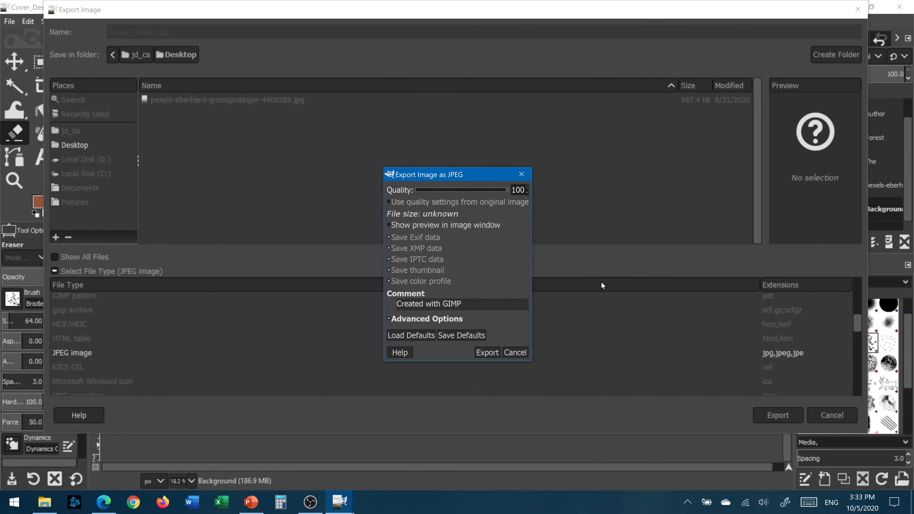
left_click(488, 353)
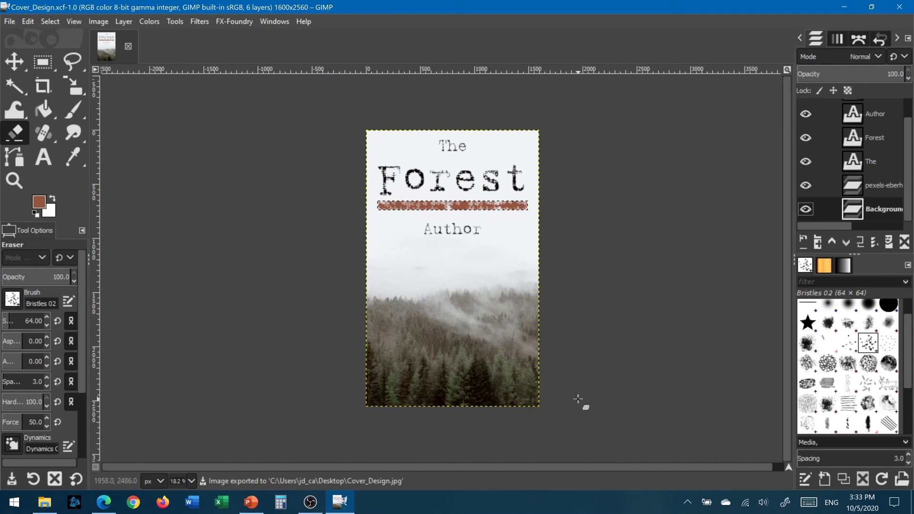
Switch to the Cover_Design.pptx presentation in PowerPoint from the taskbar.
left_click(249, 509)
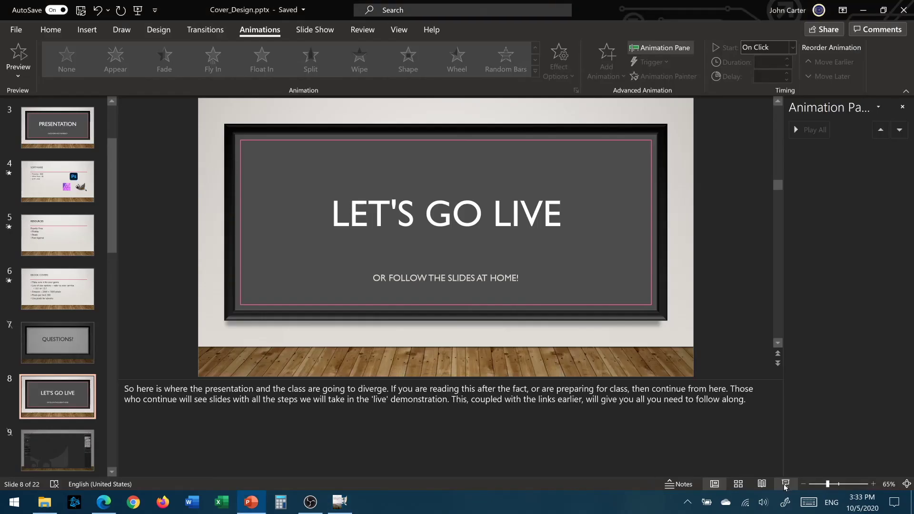